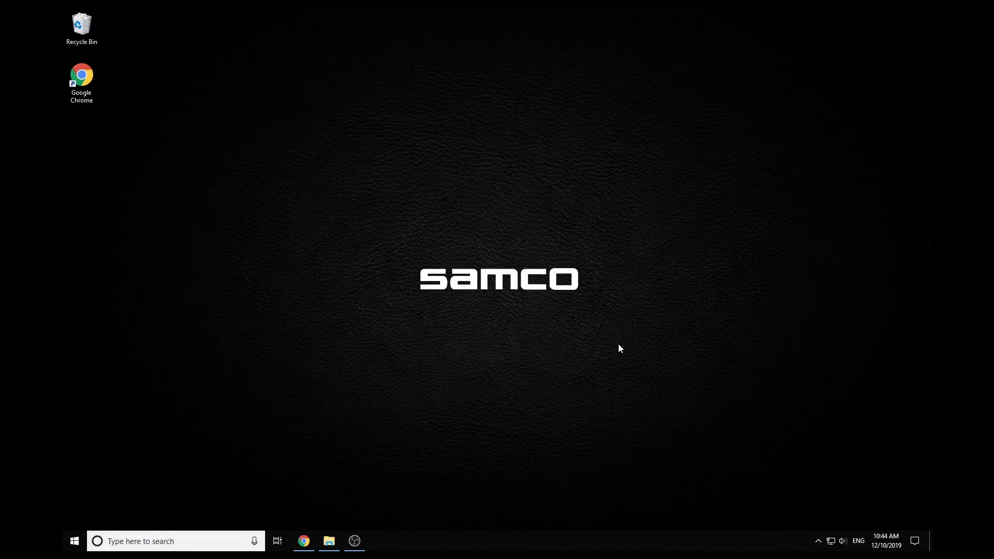
Switch to Chrome and look over the stable Windows releases on the PCSX2 website
{"action": "left_click", "coordinate": [301, 544]}
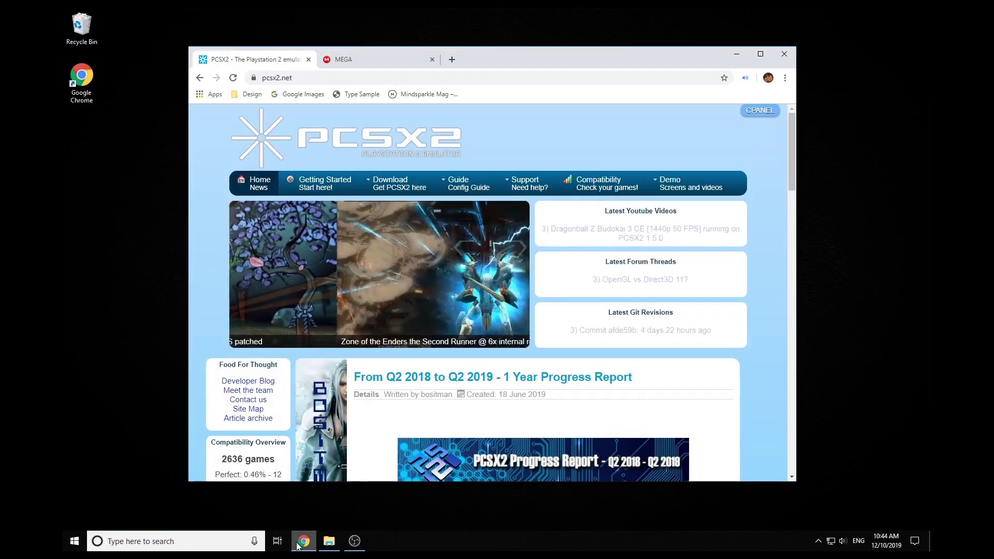
{"action": "mouse_move", "coordinate": [393, 182]}
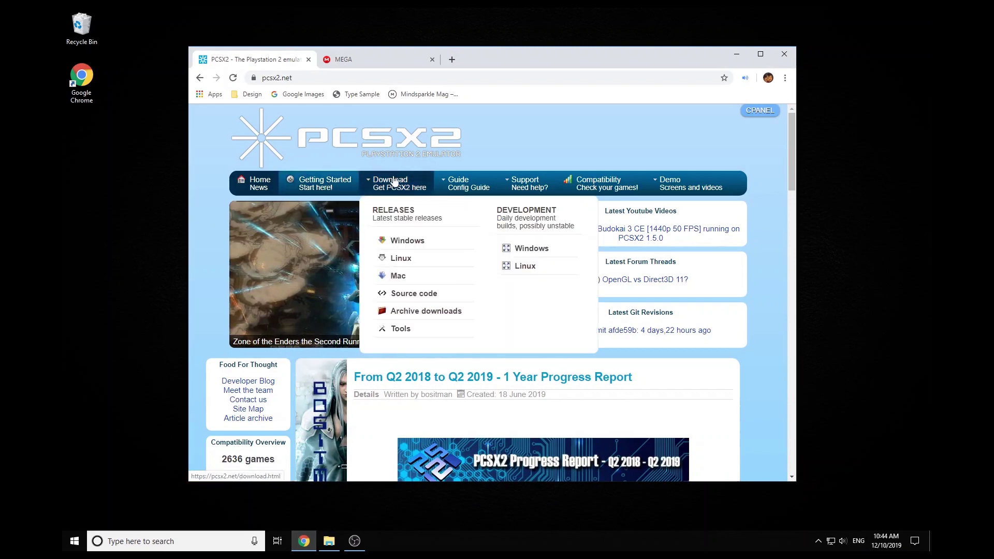
{"action": "left_click", "coordinate": [409, 241]}
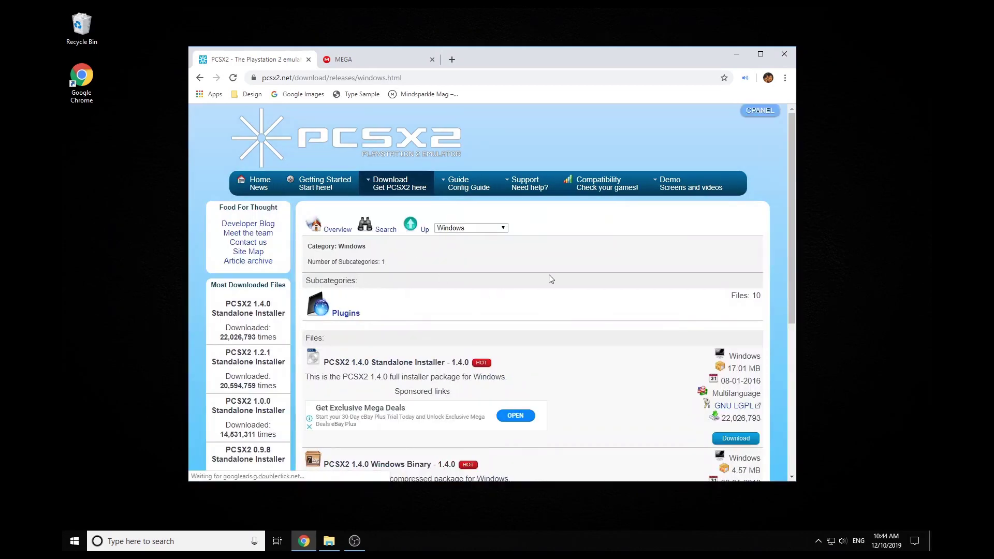
{"action": "scroll", "coordinate": [551, 276], "scroll_direction": "down", "scroll_amount": 3}
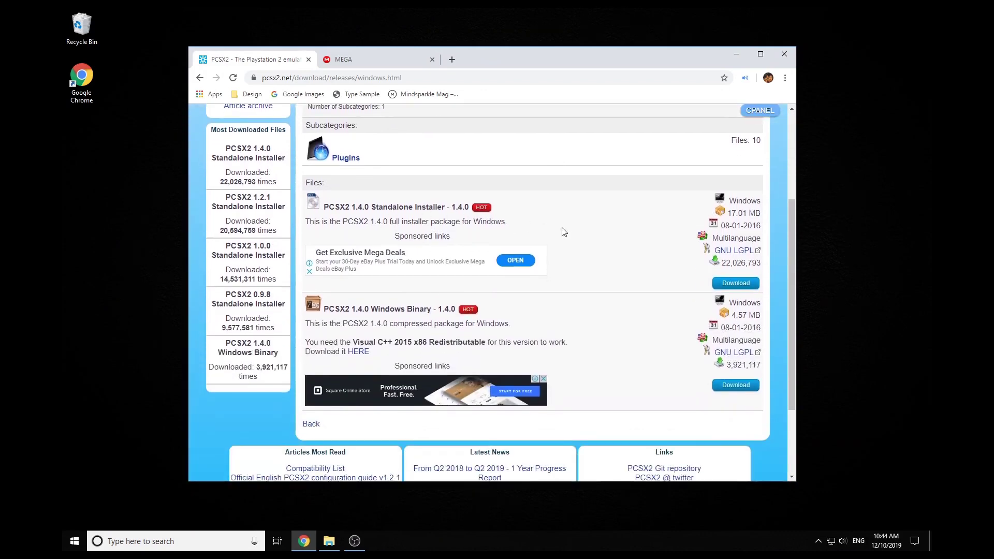
{"action": "scroll", "coordinate": [559, 242], "scroll_direction": "up", "scroll_amount": 3}
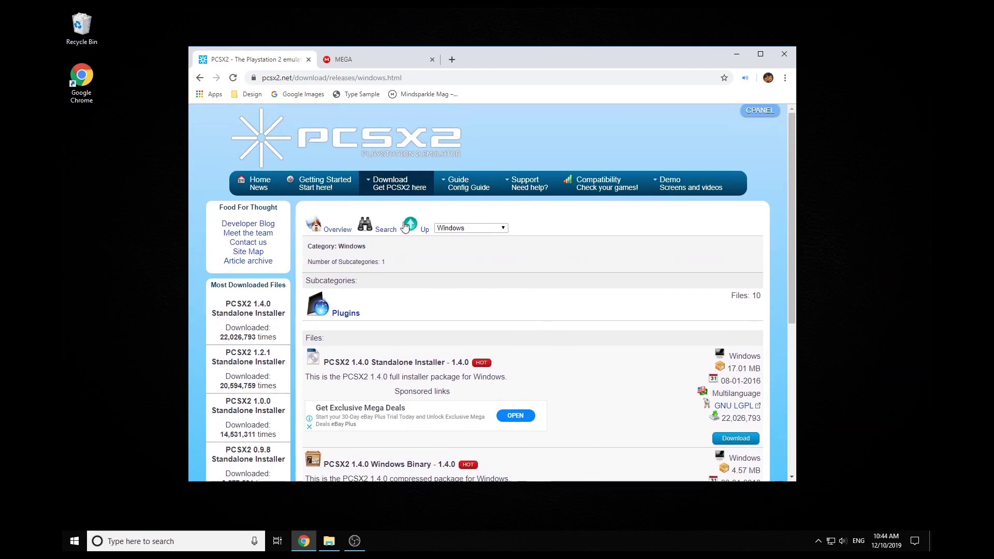
Open the PCSX2 Windows development builds and download the Windows 32bit build v1.5.0-dev-3304
{"action": "mouse_move", "coordinate": [401, 196]}
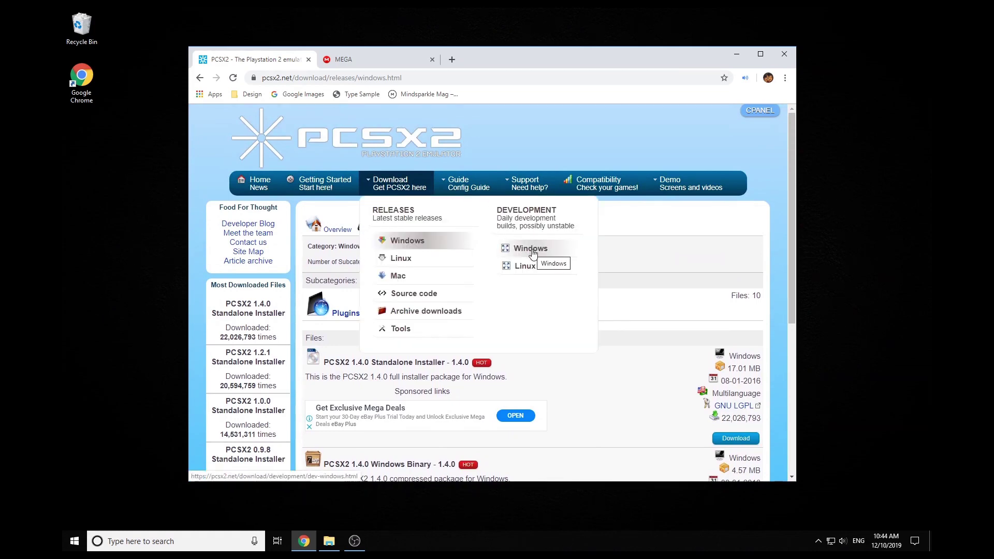
{"action": "left_click", "coordinate": [533, 252]}
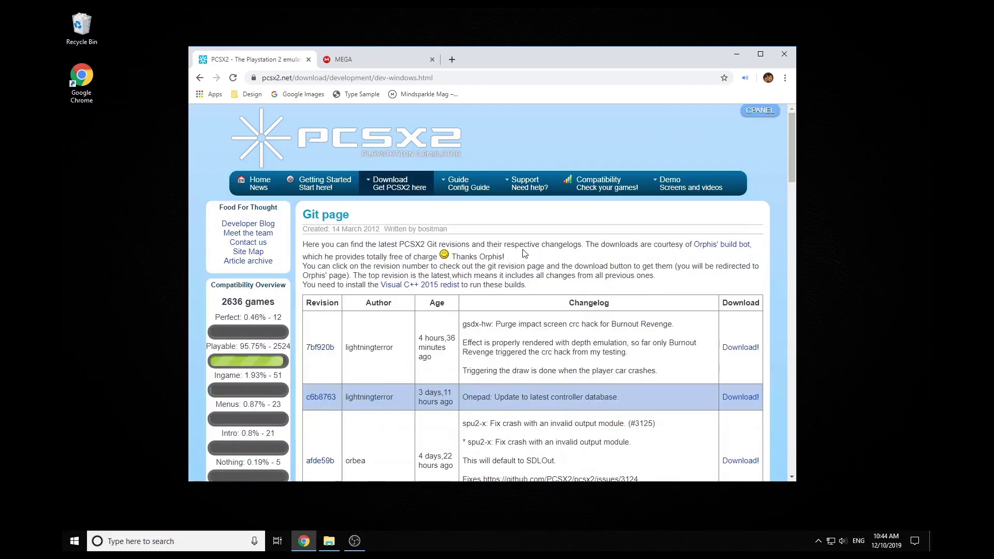
{"action": "left_click", "coordinate": [738, 350]}
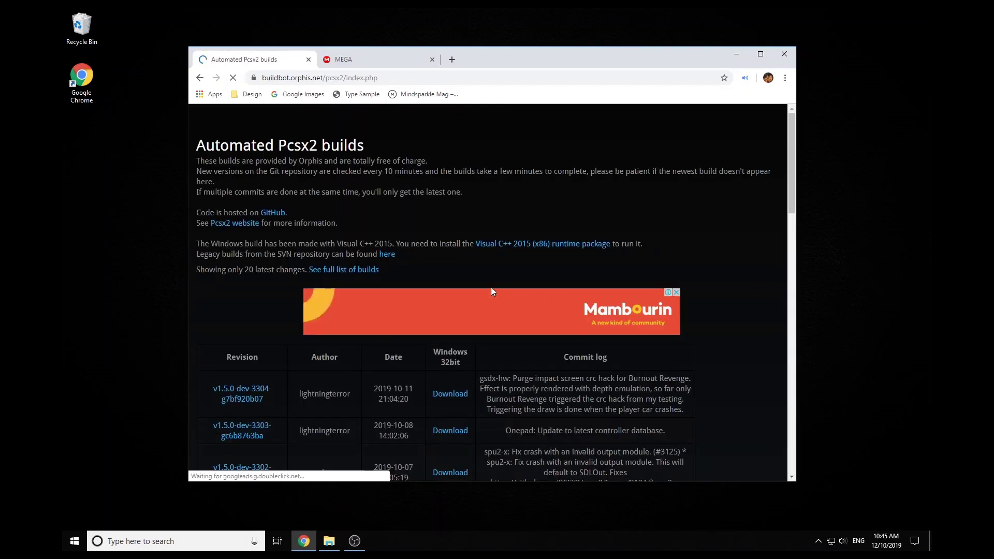
{"action": "scroll", "coordinate": [492, 292], "scroll_direction": "down", "scroll_amount": 3}
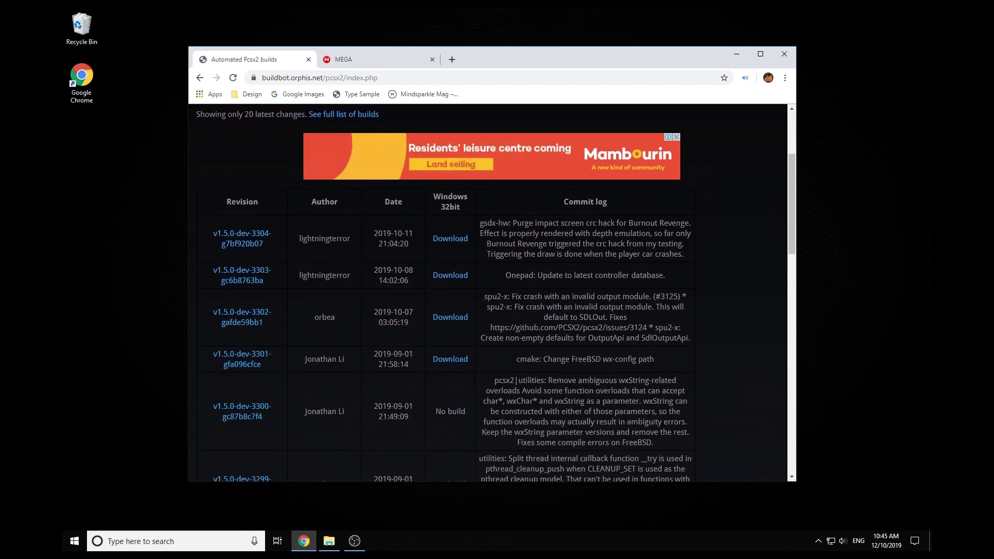
{"action": "left_click", "coordinate": [450, 240]}
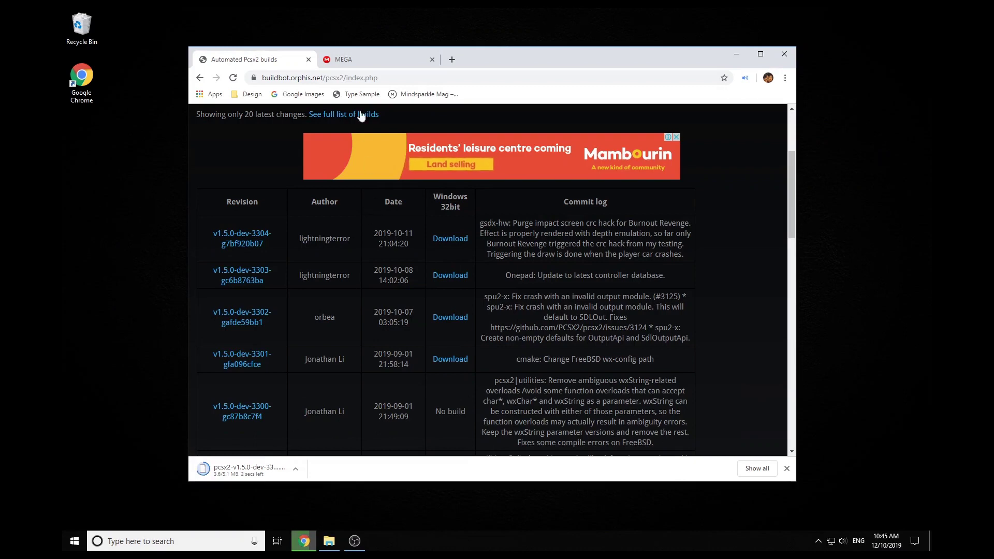
Download PCSX2 Nuvee Plugin.zip from the open MEGA page and close the browser
{"action": "left_click", "coordinate": [374, 63]}
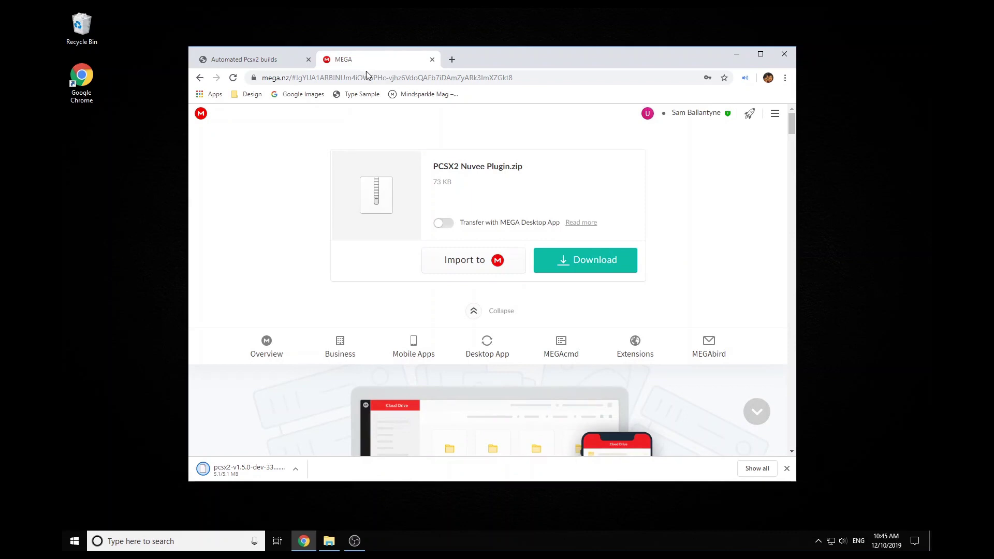
{"action": "left_click", "coordinate": [578, 264]}
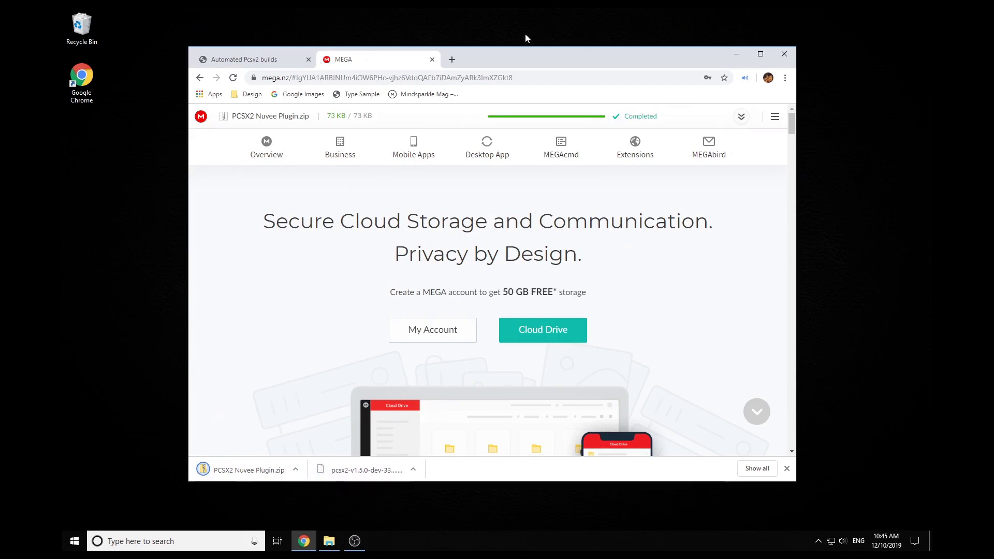
{"action": "left_click", "coordinate": [781, 53]}
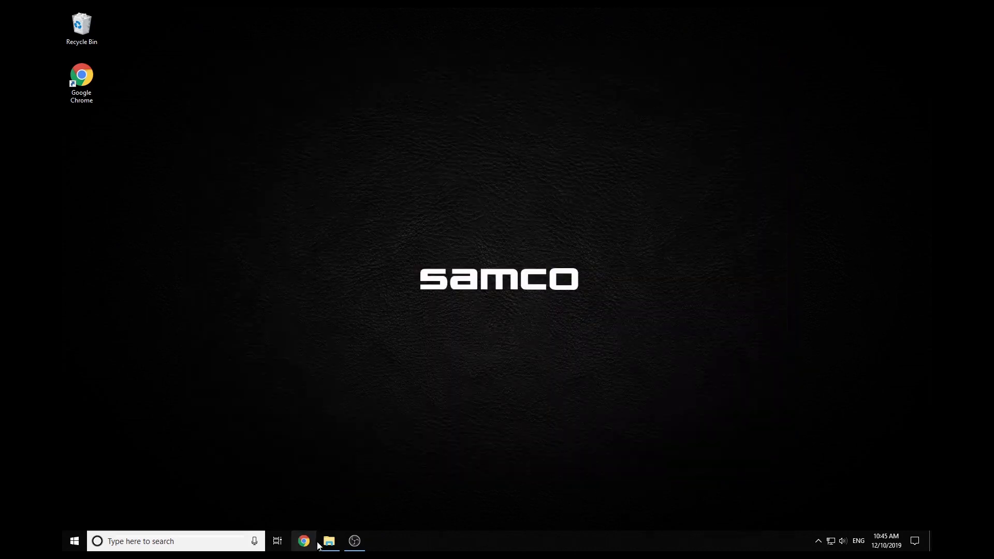
Switch to File Explorer, look through the BIOS files in the bios folder, and return to Downloads
{"action": "left_click", "coordinate": [329, 542]}
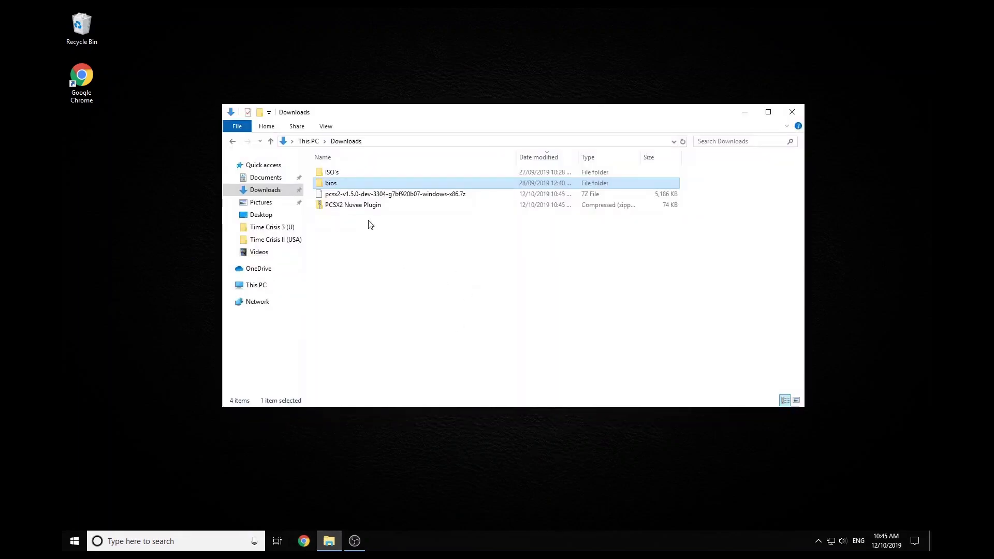
{"action": "double_click", "coordinate": [339, 185]}
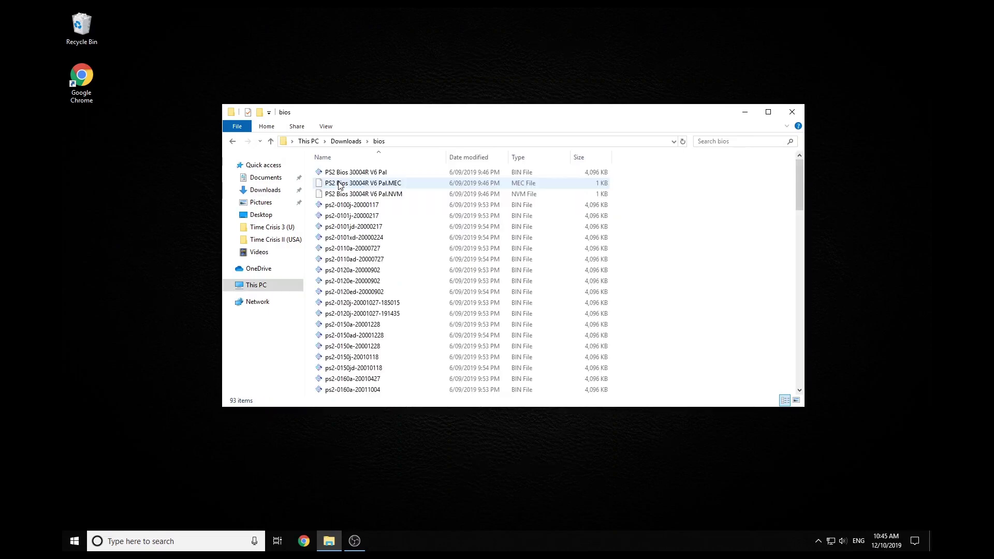
{"action": "scroll", "coordinate": [364, 281], "scroll_direction": "down", "scroll_amount": 13}
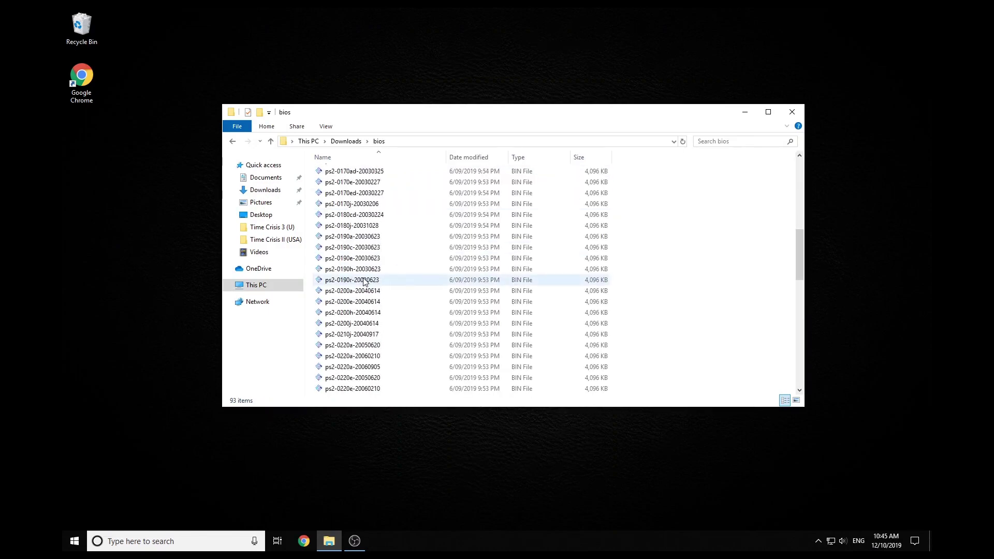
{"action": "scroll", "coordinate": [364, 281], "scroll_direction": "down", "scroll_amount": 1}
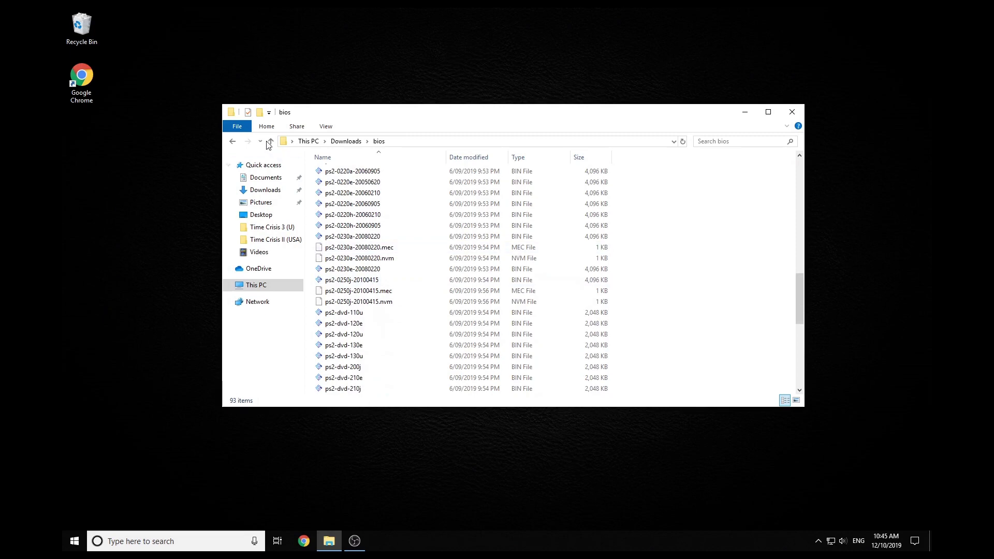
{"action": "left_click", "coordinate": [232, 141]}
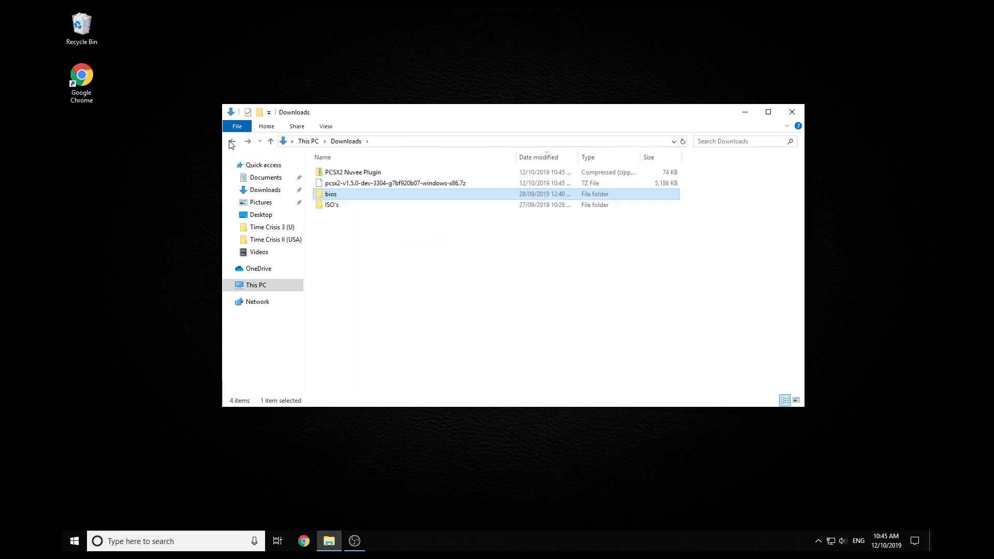
Check the game files in the Time Crisis II (USA) folder inside ISO's and return to Downloads
{"action": "double_click", "coordinate": [332, 205]}
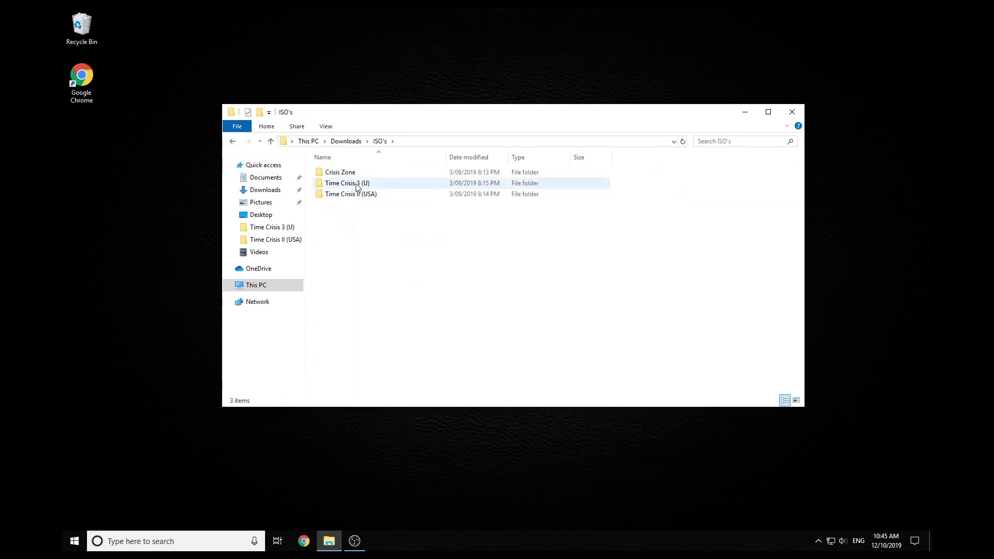
{"action": "double_click", "coordinate": [359, 194]}
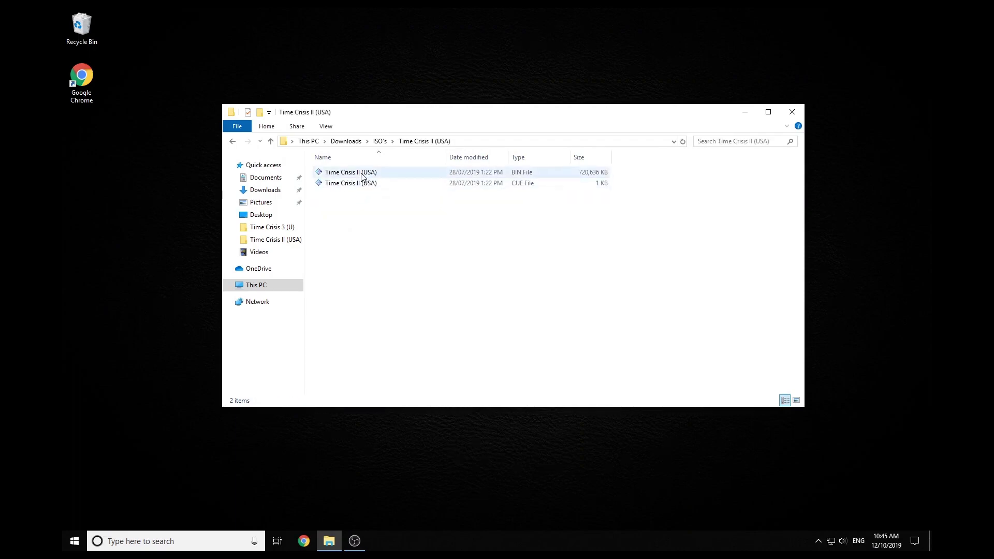
{"action": "left_click", "coordinate": [234, 142]}
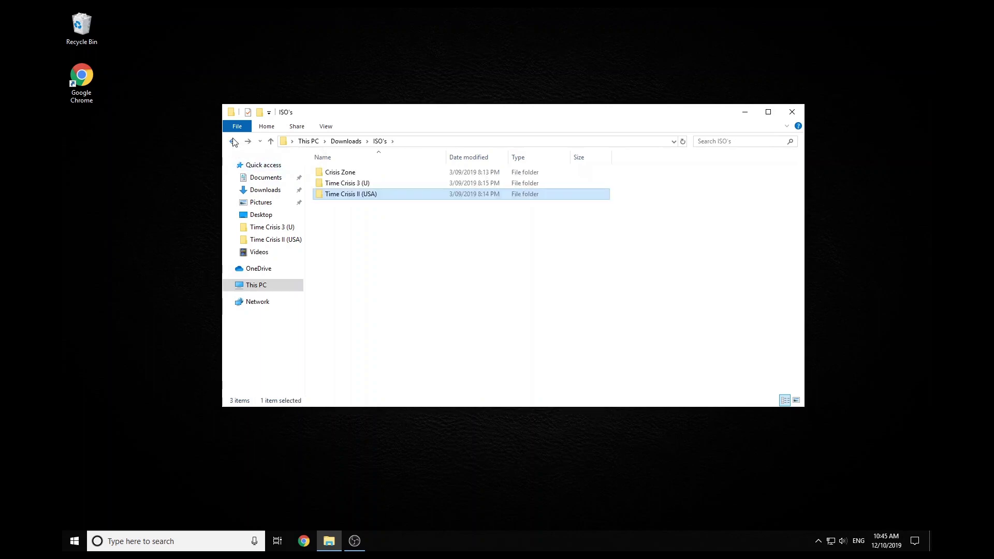
{"action": "left_click", "coordinate": [234, 142]}
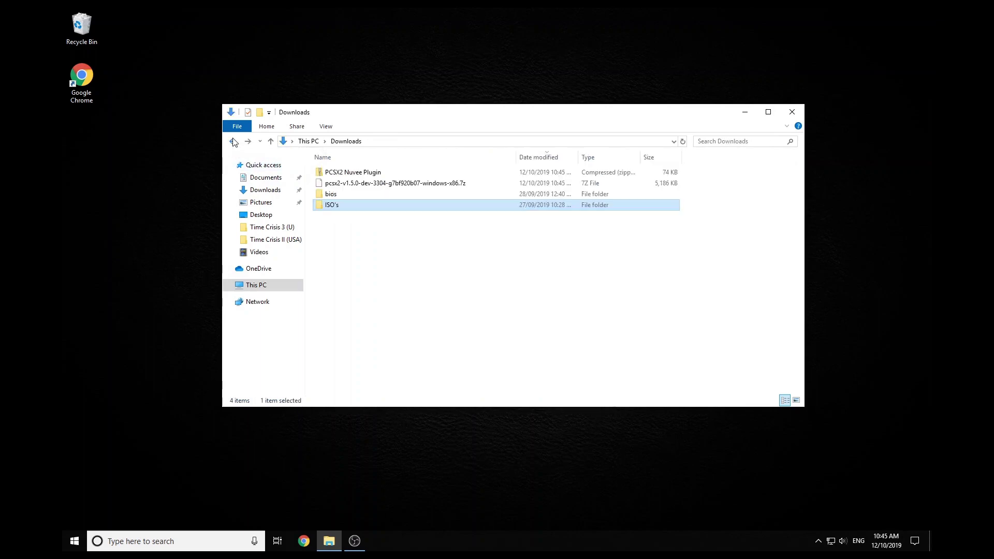
Extract the downloaded pcsx2-v1.5.0-dev-3304 archive with 7-Zip into a folder of the same name
{"action": "left_click", "coordinate": [368, 185]}
{"action": "right_click", "coordinate": [368, 185]}
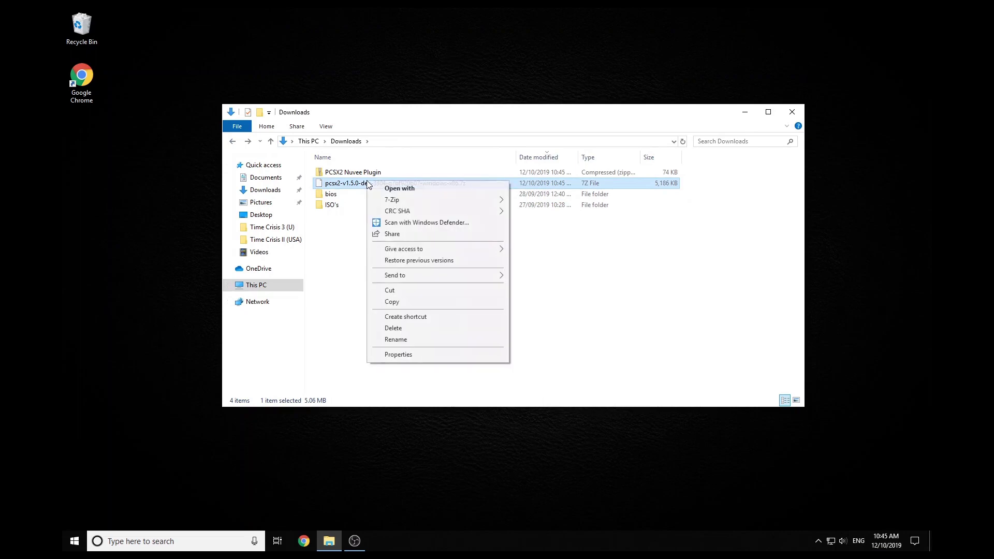
{"action": "mouse_move", "coordinate": [459, 201]}
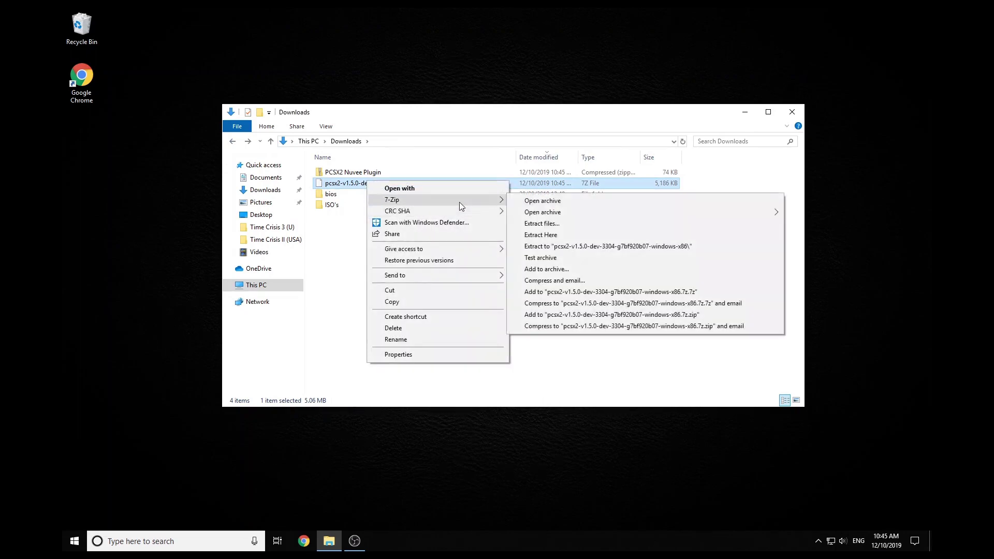
{"action": "left_click", "coordinate": [549, 247]}
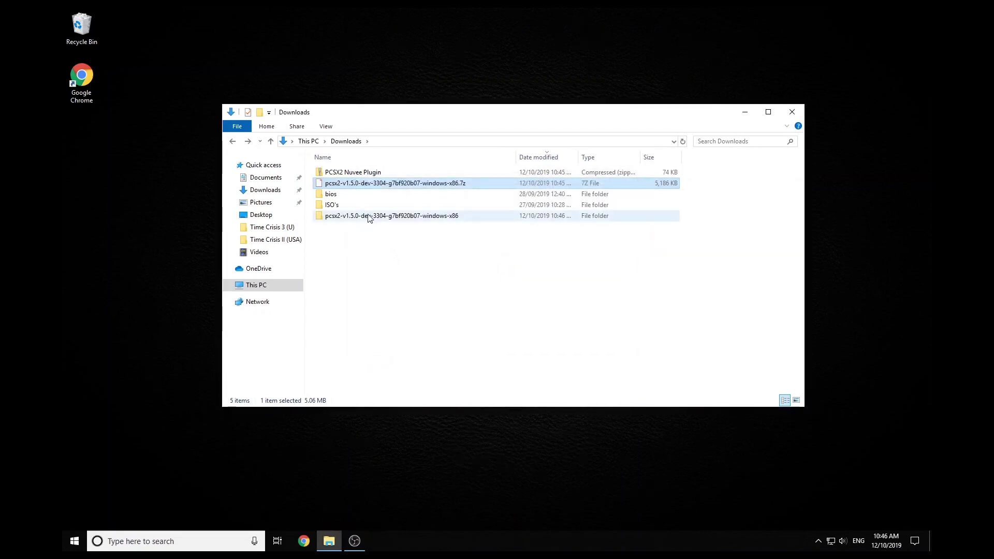
Rename the extracted emulator folder to PCSX2 and move it to the desktop
{"action": "left_click", "coordinate": [367, 216]}
{"action": "left_click", "coordinate": [367, 215]}
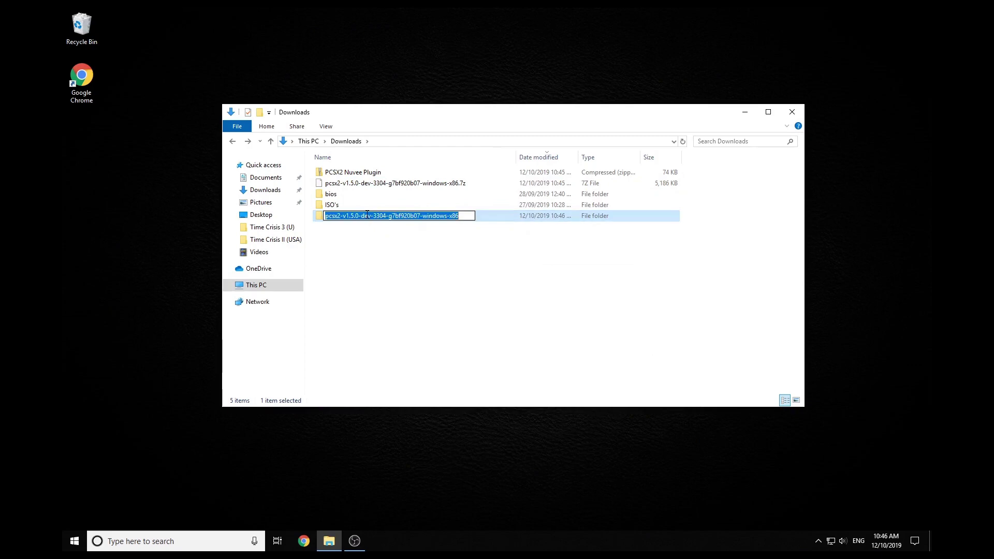
{"action": "type", "text": "PCSX"}
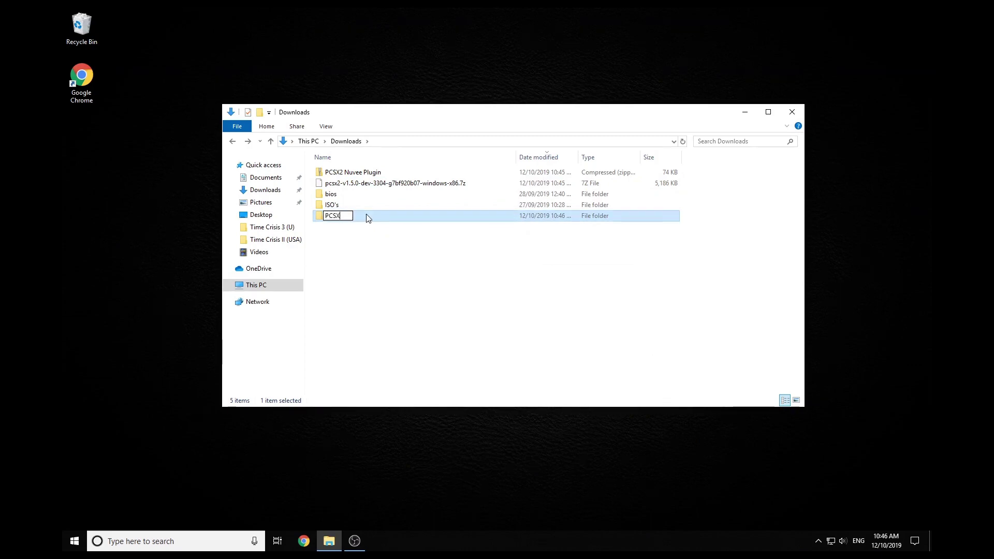
{"action": "type", "text": "2"}
{"action": "left_click", "coordinate": [369, 271]}
{"action": "left_click_drag", "start_coordinate": [319, 222], "coordinate": [151, 229]}
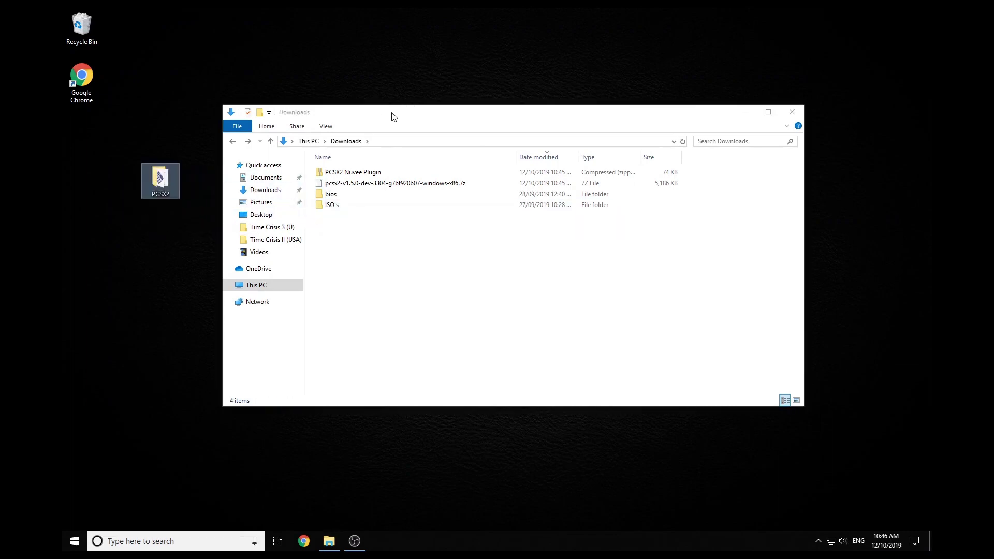
Arrange the PCSX2 folder and Downloads in side-by-side windows and move the bios folder from Downloads into PCSX2
{"action": "left_click_drag", "start_coordinate": [393, 116], "coordinate": [468, 122]}
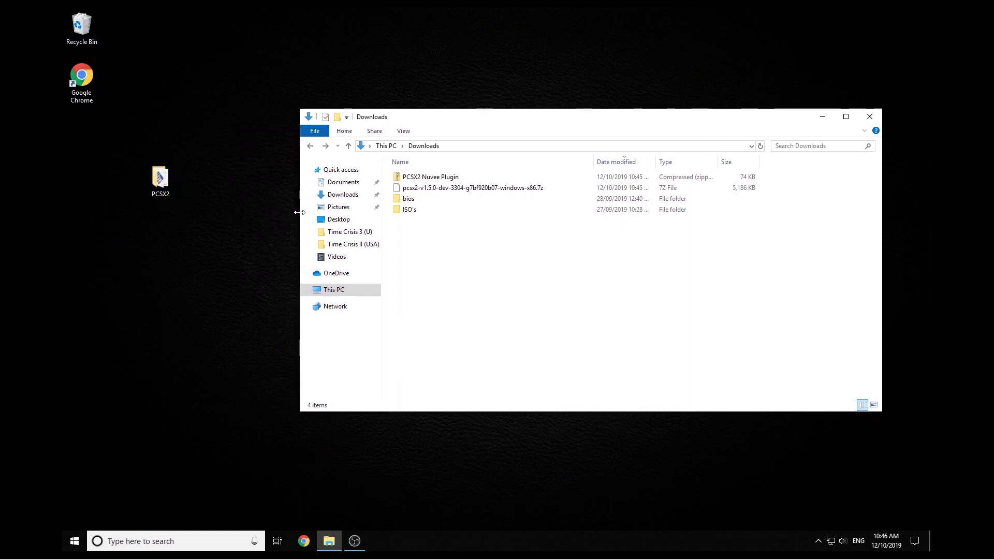
{"action": "left_click_drag", "start_coordinate": [299, 213], "coordinate": [544, 215]}
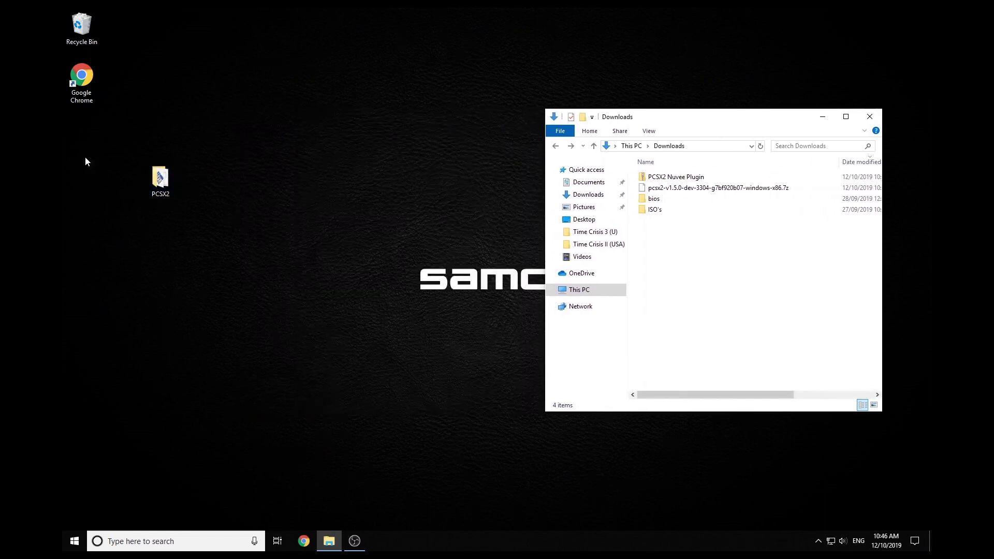
{"action": "double_click", "coordinate": [161, 178]}
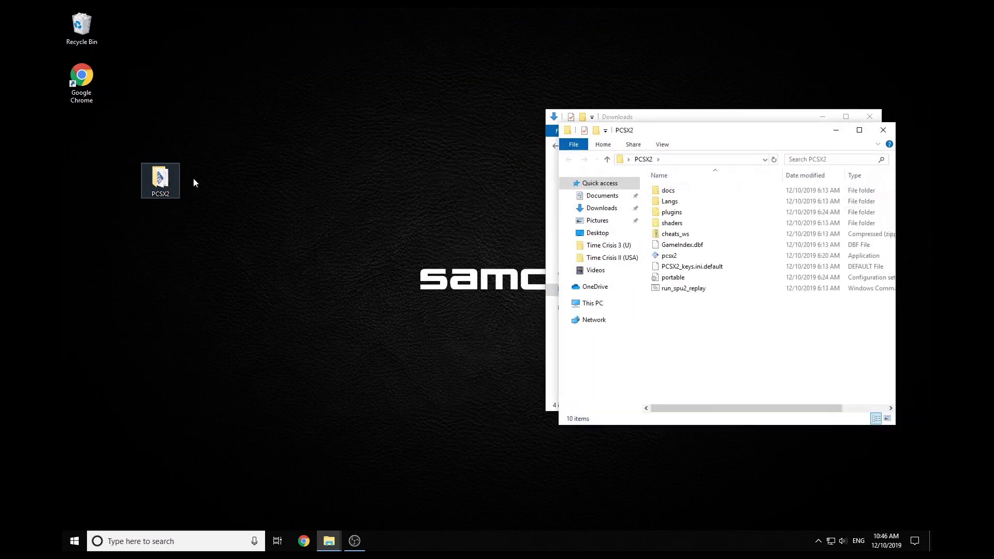
{"action": "left_click_drag", "start_coordinate": [691, 135], "coordinate": [334, 120]}
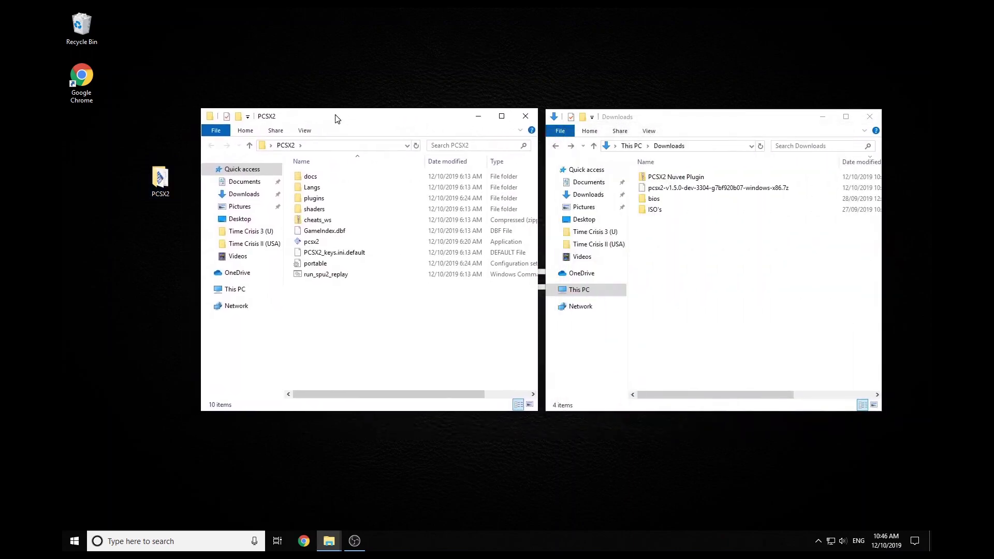
{"action": "left_click", "coordinate": [653, 202]}
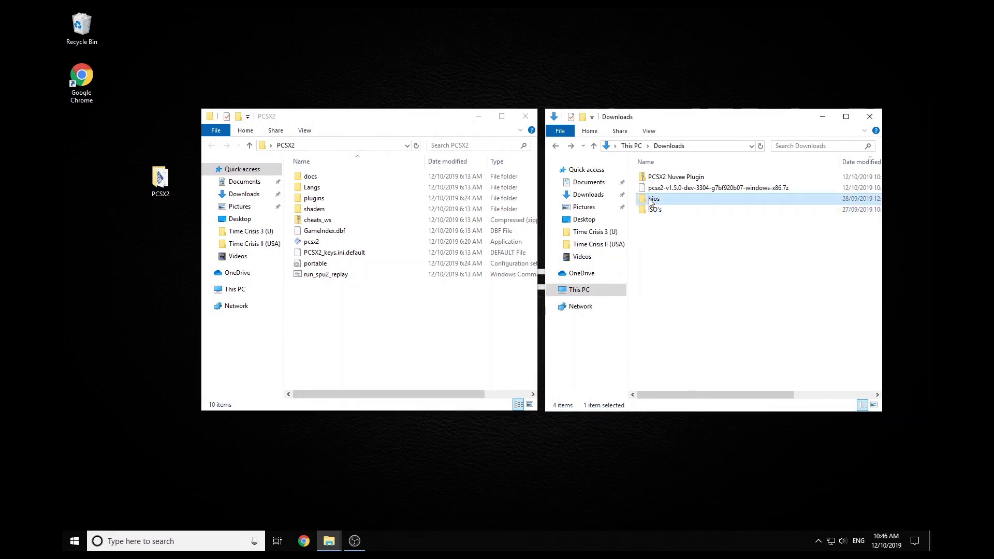
{"action": "left_click_drag", "start_coordinate": [650, 202], "coordinate": [360, 329]}
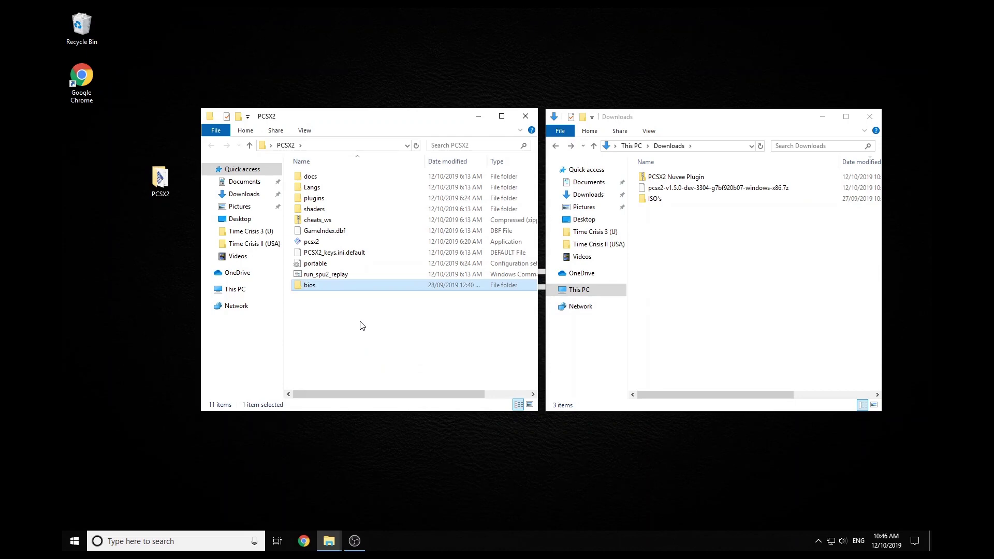
Create a new folder named inis inside the PCSX2 folder
{"action": "right_click", "coordinate": [361, 325]}
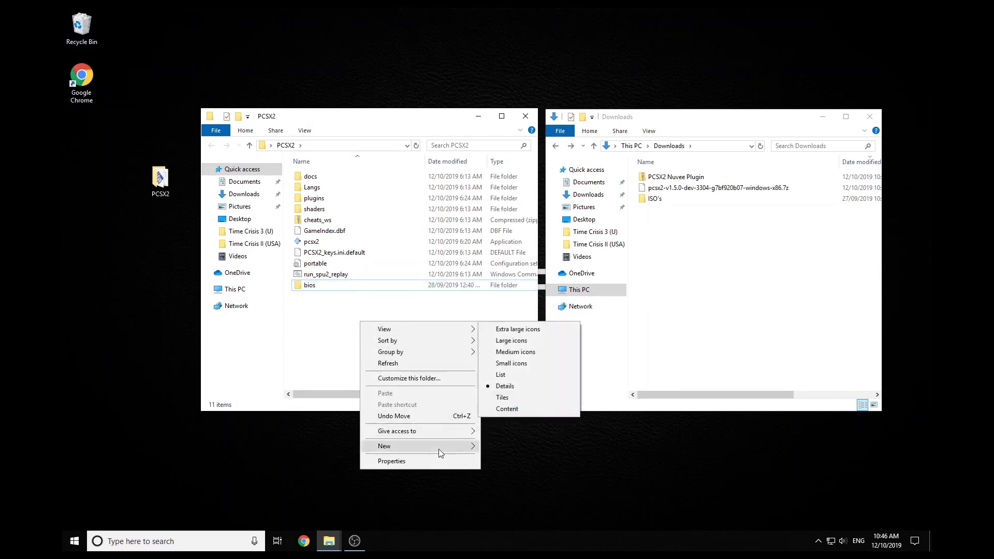
{"action": "mouse_move", "coordinate": [446, 449]}
{"action": "left_click", "coordinate": [495, 448]}
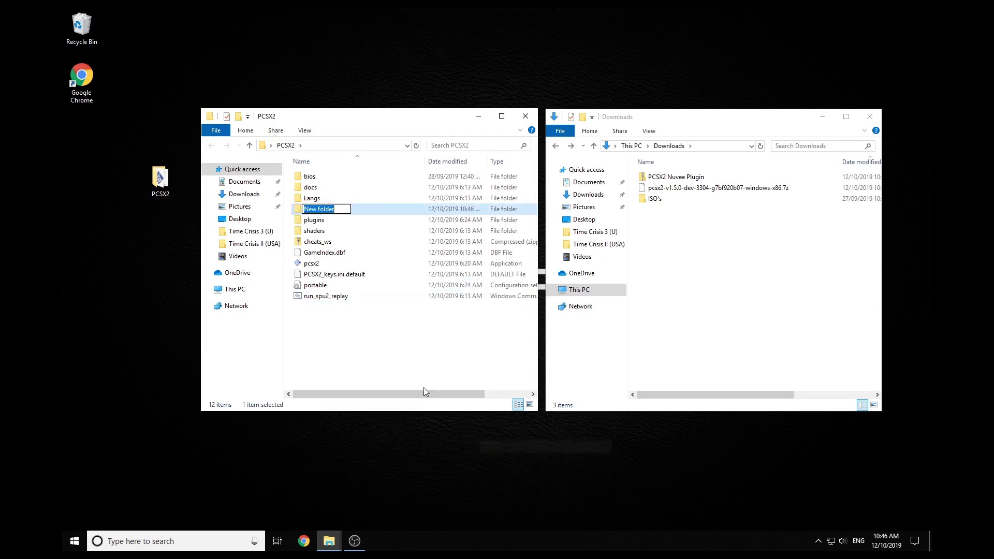
{"action": "type", "text": "inis"}
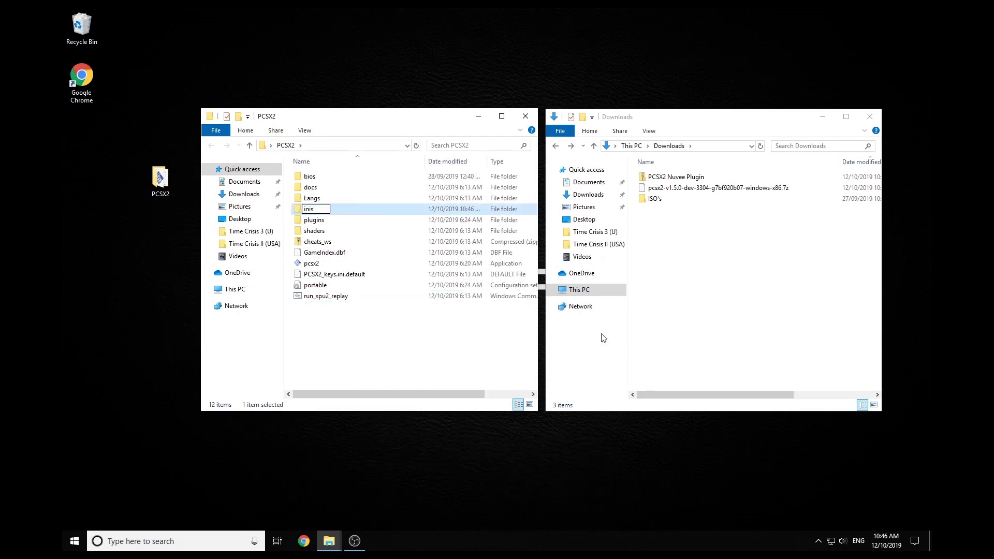
{"action": "left_click", "coordinate": [640, 342]}
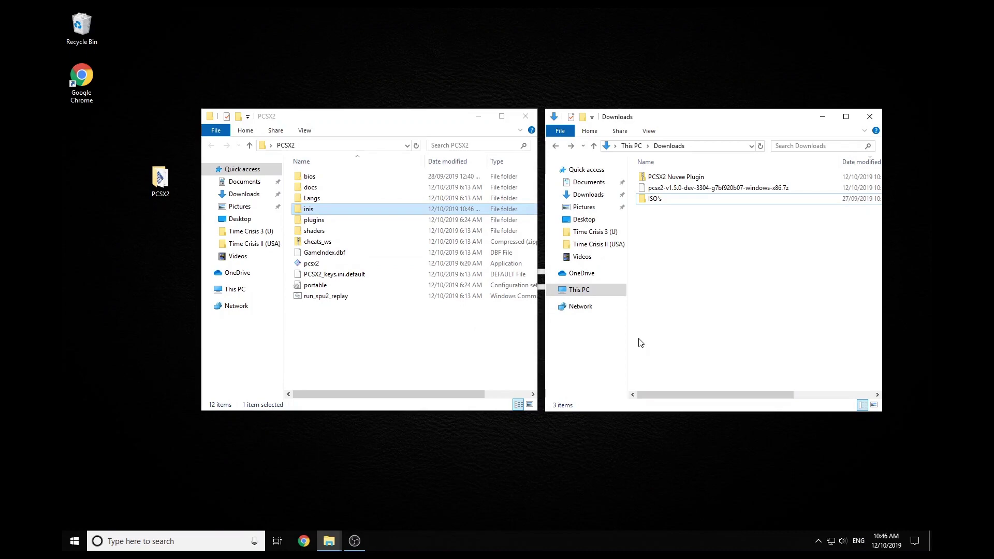
Extract the PCSX2 Nuvee Plugin archive with 7-Zip into a folder of the same name and open that folder
{"action": "right_click", "coordinate": [687, 179]}
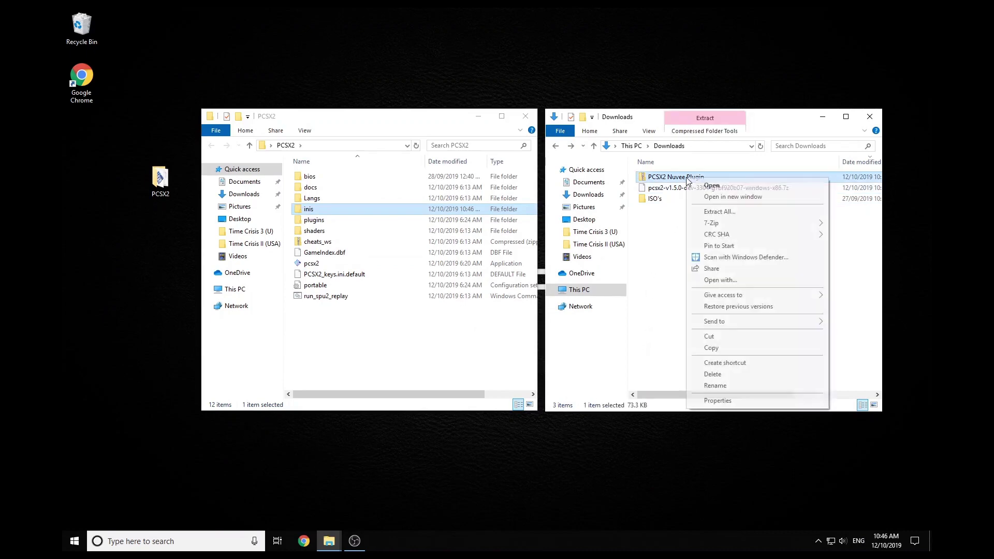
{"action": "mouse_move", "coordinate": [754, 224]}
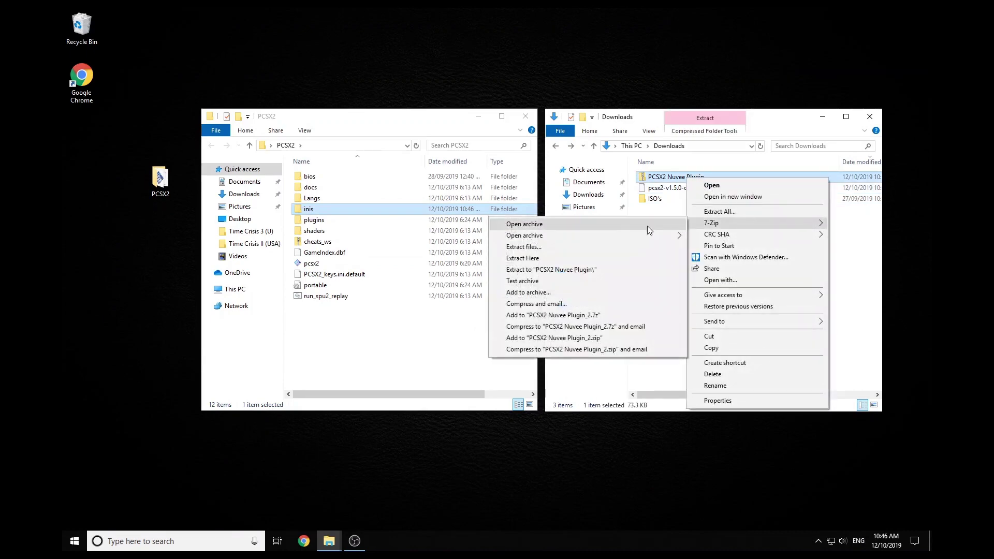
{"action": "left_click", "coordinate": [632, 269]}
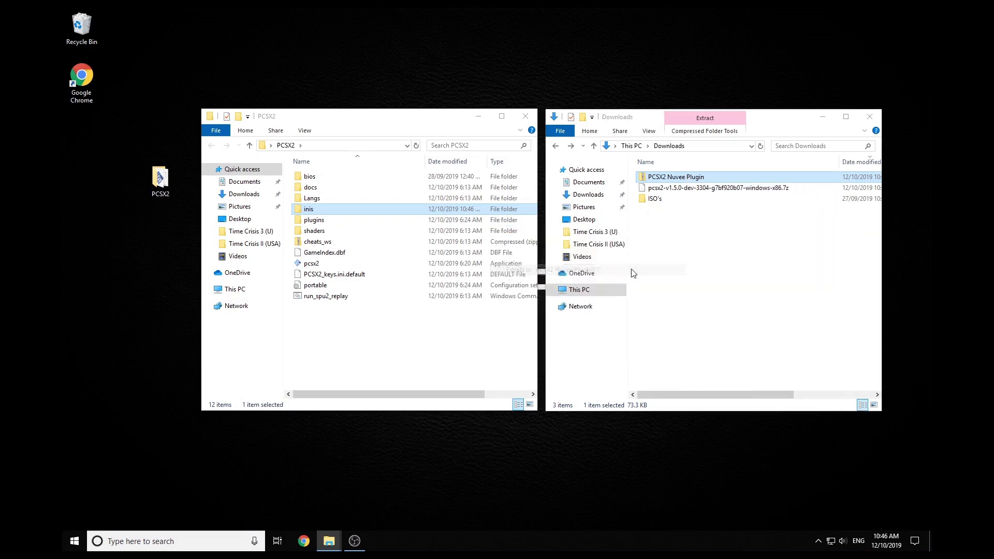
{"action": "double_click", "coordinate": [673, 209]}
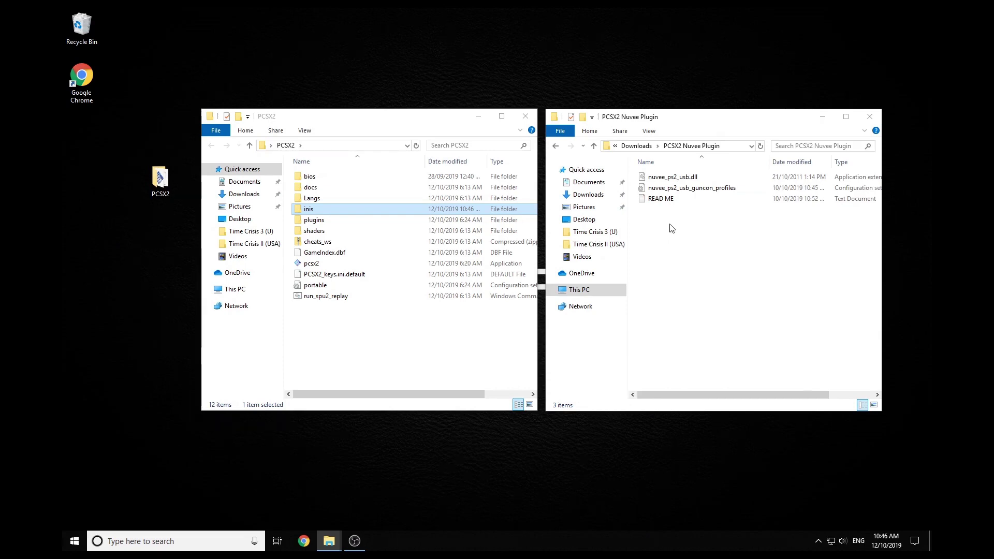
Move nuvee_ps2_usb_guncon_profiles into inis and nuvee_ps2_usb.dll into plugins, and close the PCSX2 Nuvee Plugin window
{"action": "left_click", "coordinate": [669, 180]}
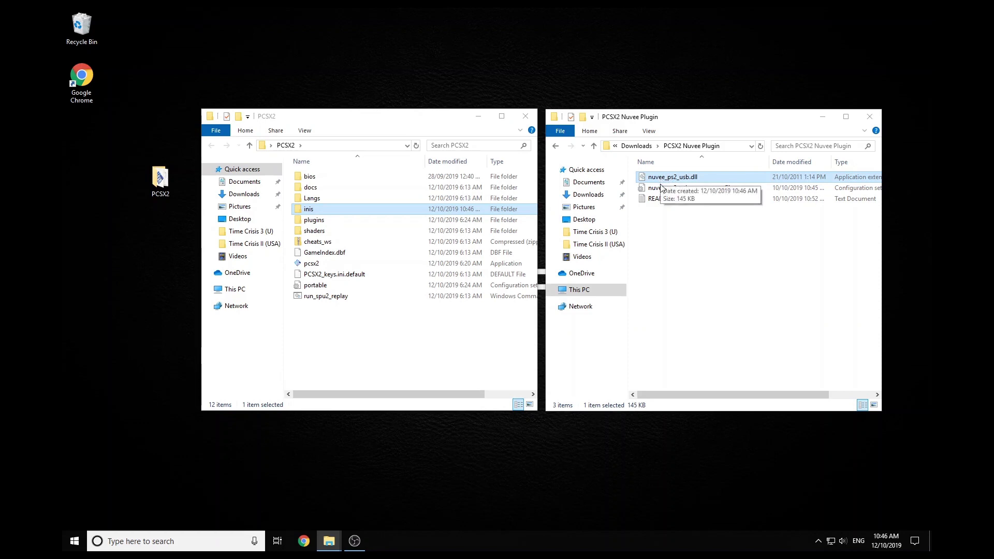
{"action": "left_click", "coordinate": [661, 190]}
{"action": "left_click_drag", "start_coordinate": [661, 193], "coordinate": [311, 211]}
{"action": "left_click", "coordinate": [688, 177]}
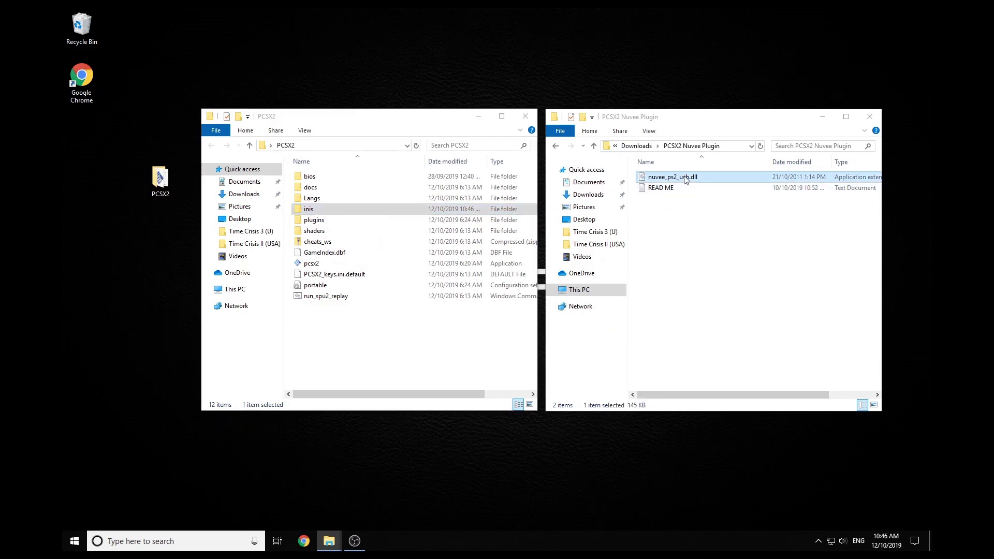
{"action": "left_click_drag", "start_coordinate": [661, 178], "coordinate": [315, 223]}
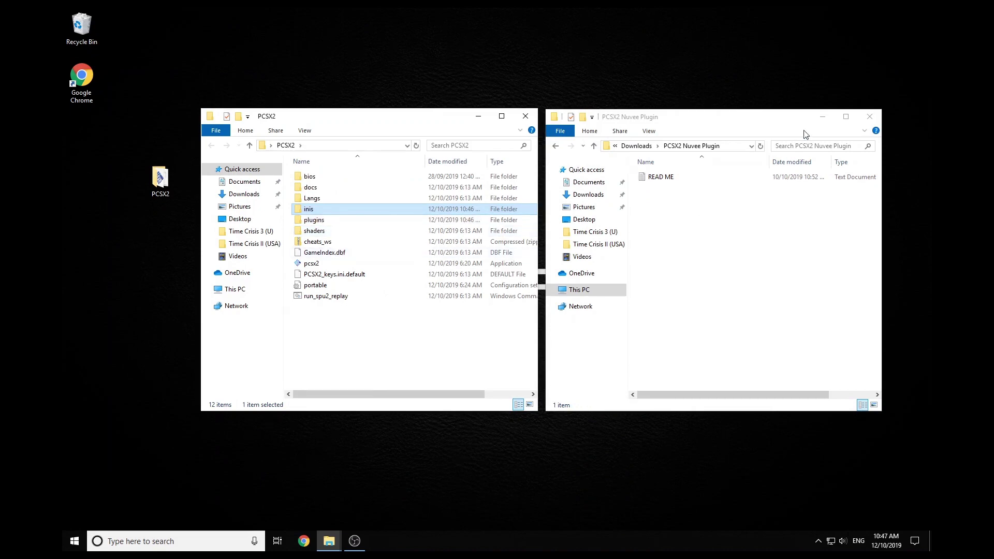
{"action": "left_click", "coordinate": [869, 118]}
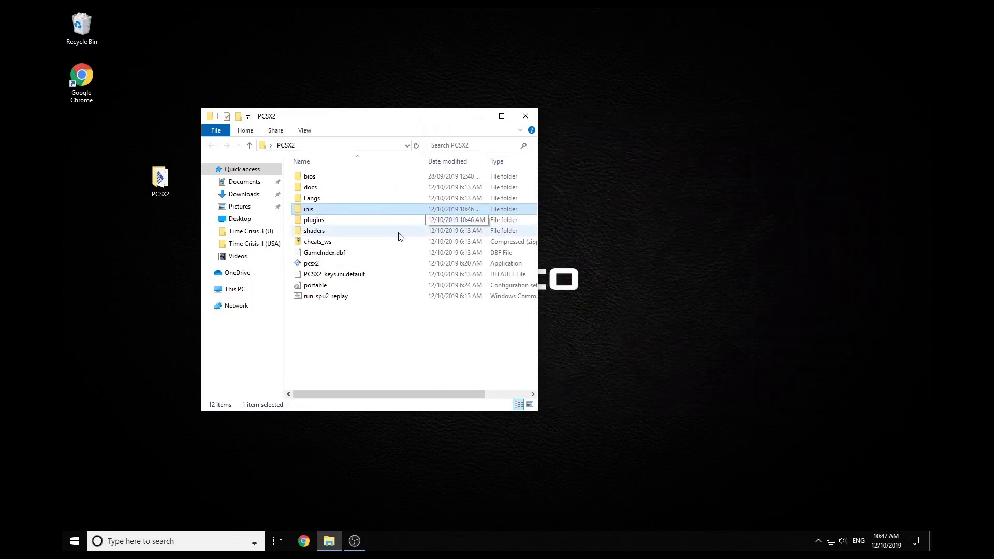
Launch pcsx2, close its folder window, and accept the first-time plugin setup with nuvee ps2 usb 0.2.0 as the USB plugin
{"action": "double_click", "coordinate": [310, 266]}
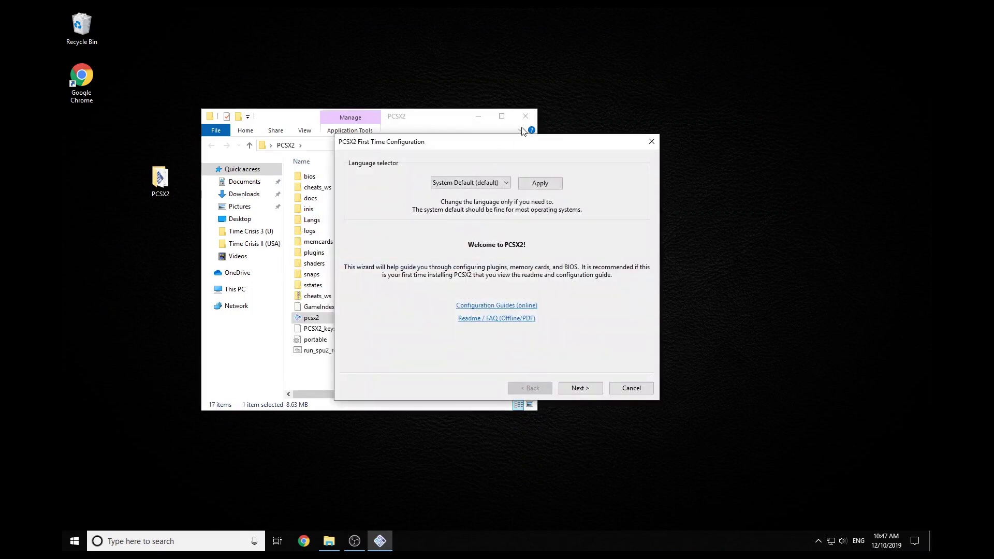
{"action": "left_click", "coordinate": [526, 116]}
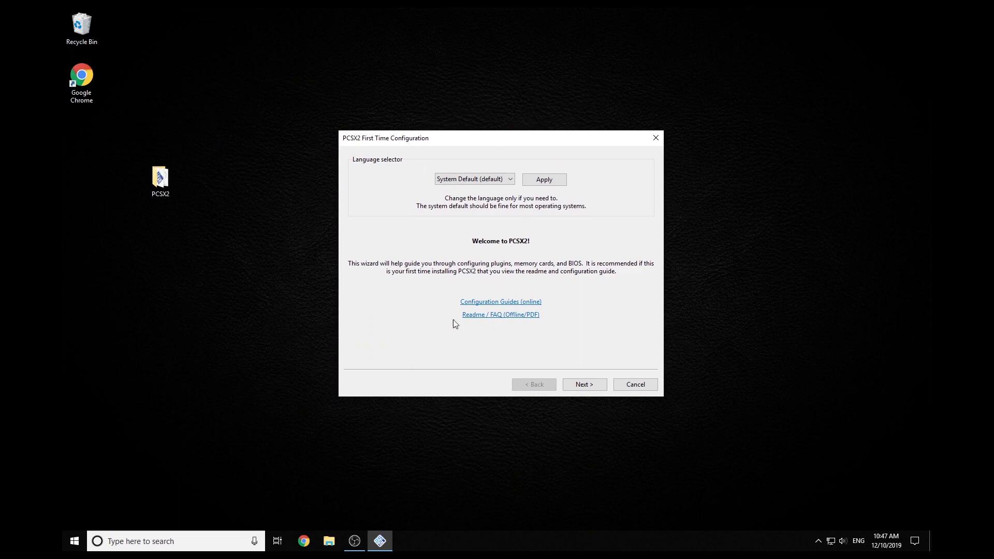
{"action": "left_click", "coordinate": [590, 384]}
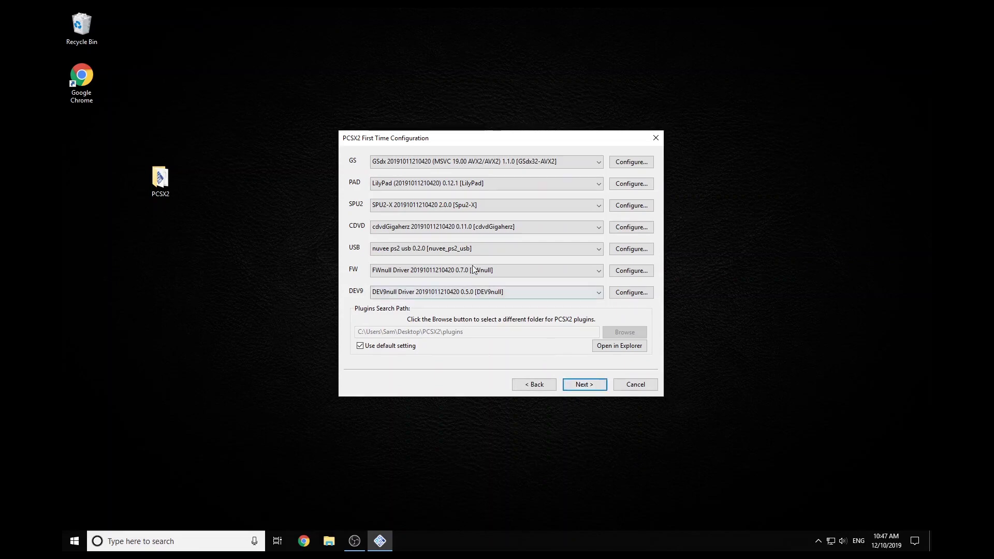
{"action": "left_click", "coordinate": [471, 250]}
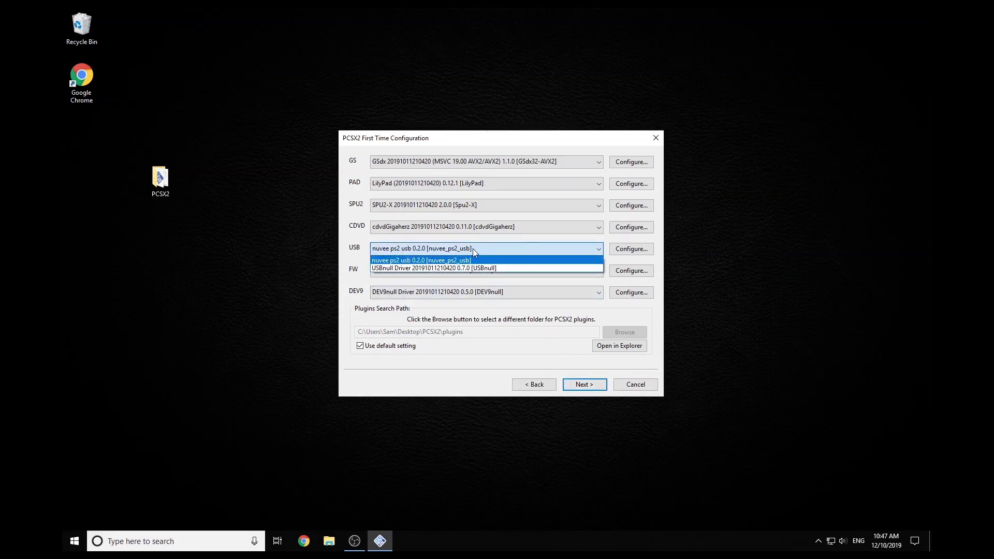
{"action": "left_click", "coordinate": [473, 249]}
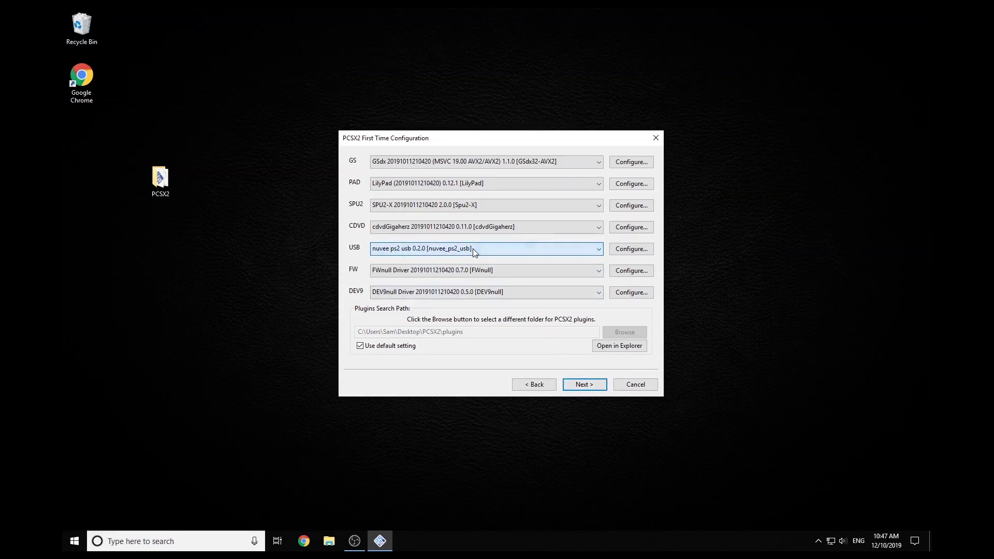
{"action": "left_click", "coordinate": [583, 387]}
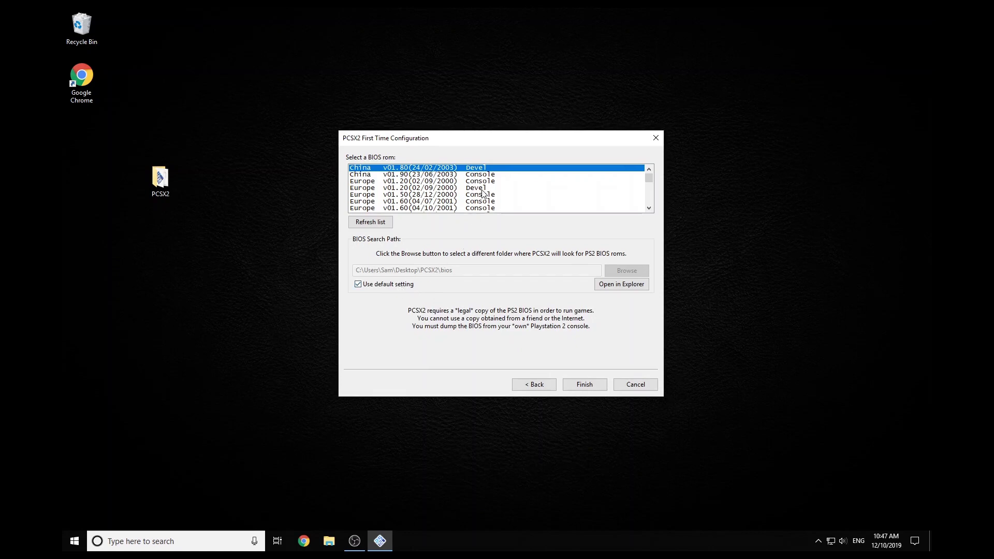
Select the Japan v02.50 (15/04/2010) Console BIOS, finish the first-time configuration and close the program log
{"action": "scroll", "coordinate": [484, 189], "scroll_direction": "down", "scroll_amount": 4}
{"action": "scroll", "coordinate": [485, 184], "scroll_direction": "down", "scroll_amount": 5}
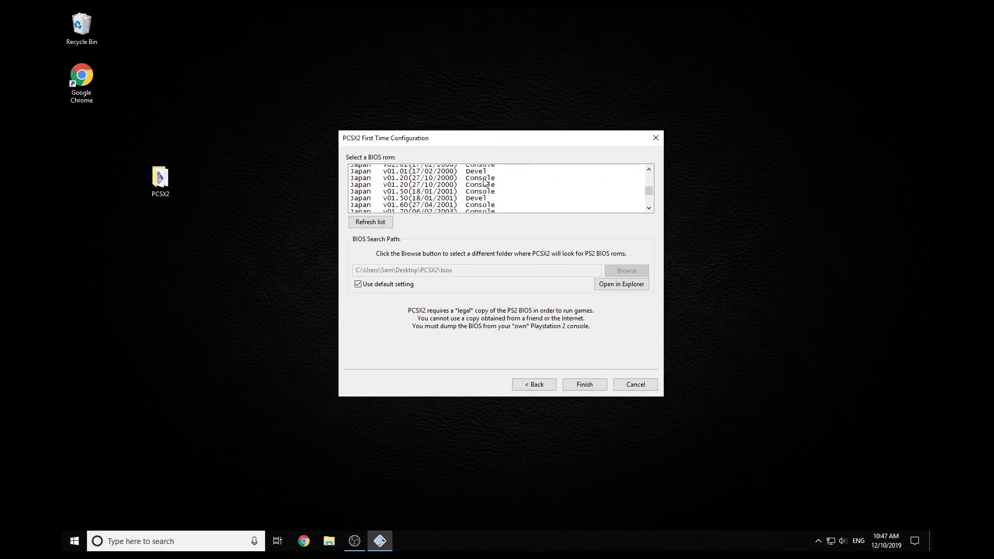
{"action": "scroll", "coordinate": [485, 184], "scroll_direction": "down", "scroll_amount": 5}
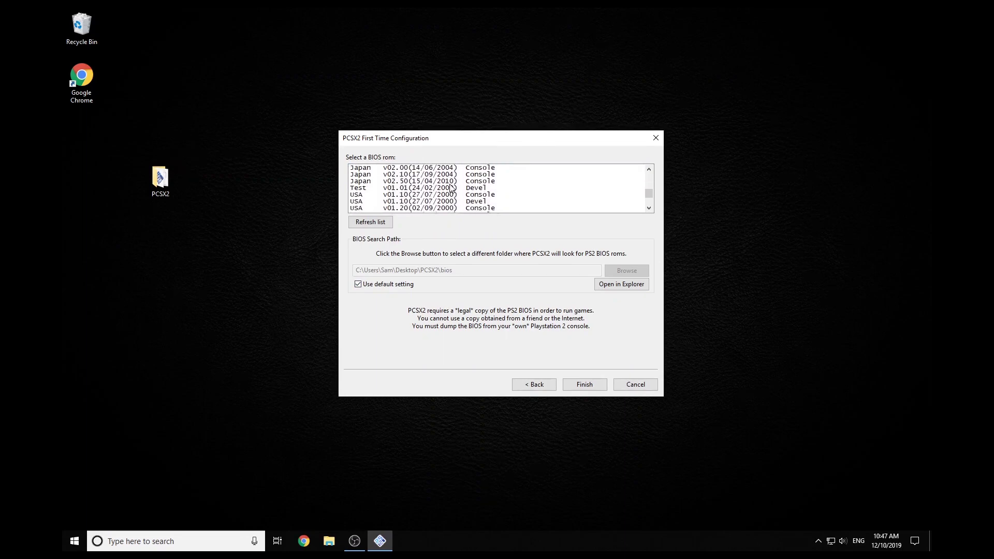
{"action": "left_click", "coordinate": [450, 181]}
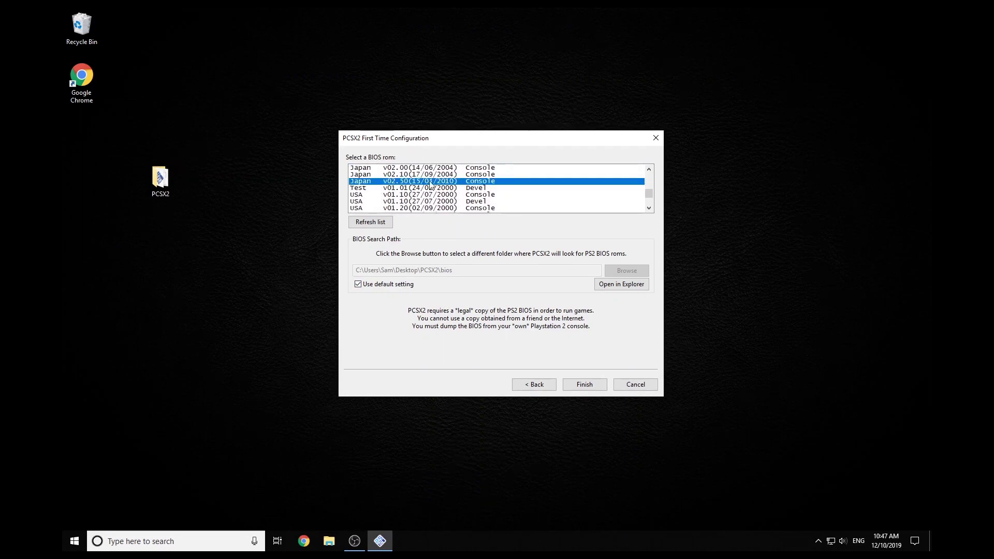
{"action": "left_click", "coordinate": [585, 384]}
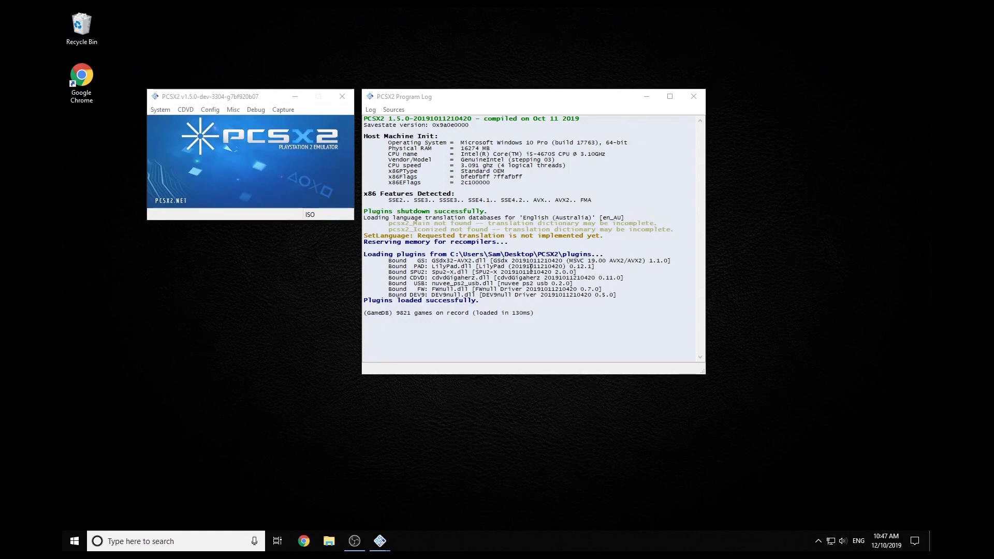
{"action": "left_click", "coordinate": [694, 97]}
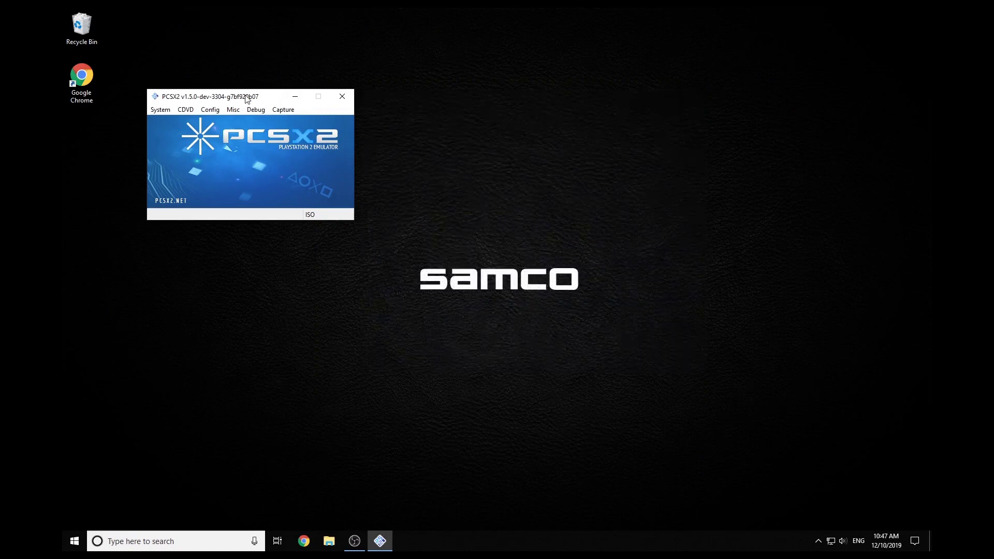
{"action": "left_click_drag", "start_coordinate": [242, 99], "coordinate": [522, 184]}
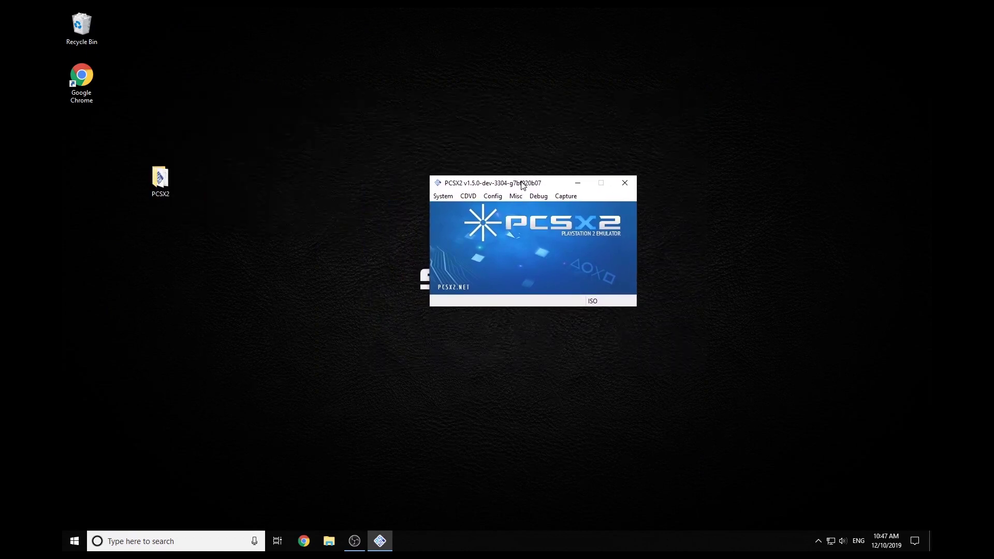
In the emulation settings, disable double-click fullscreen toggling, enable always hiding the mouse cursor and defaulting to fullscreen on open, and apply
{"action": "left_click", "coordinate": [516, 196]}
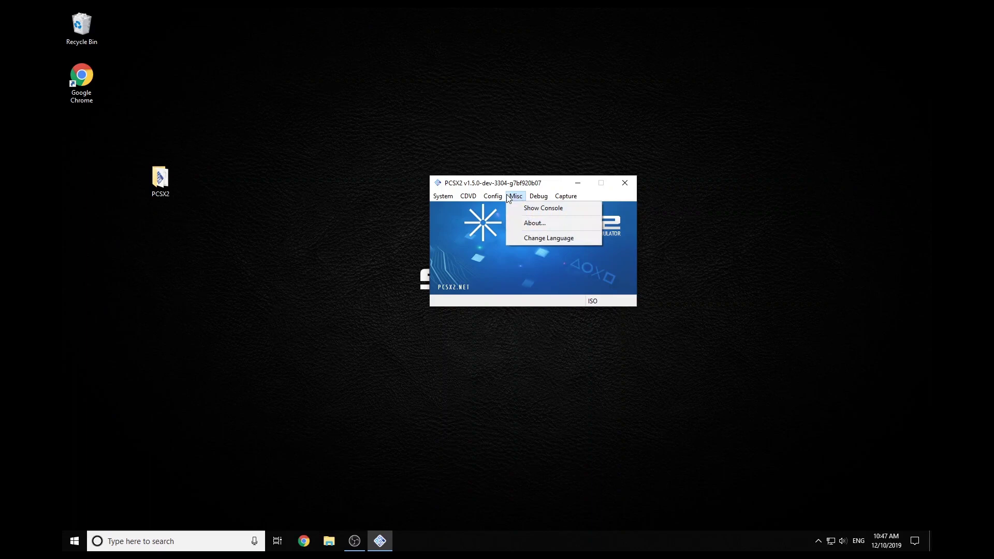
{"action": "mouse_move", "coordinate": [500, 198]}
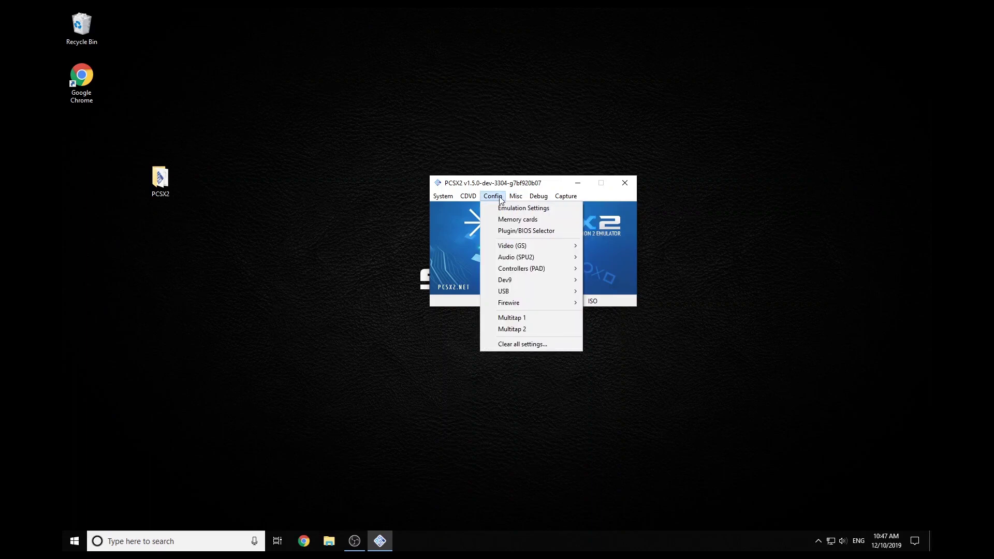
{"action": "left_click", "coordinate": [522, 208]}
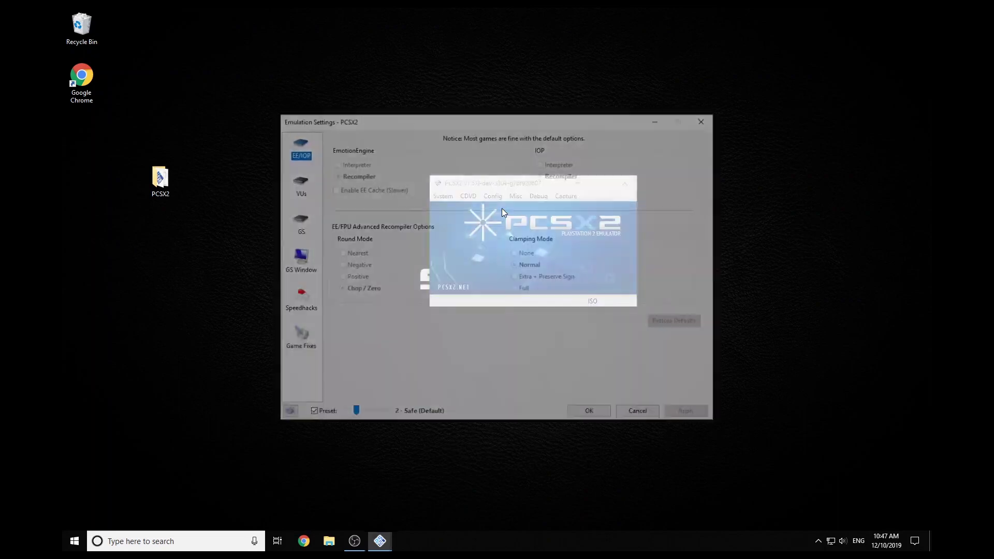
{"action": "left_click", "coordinate": [296, 262]}
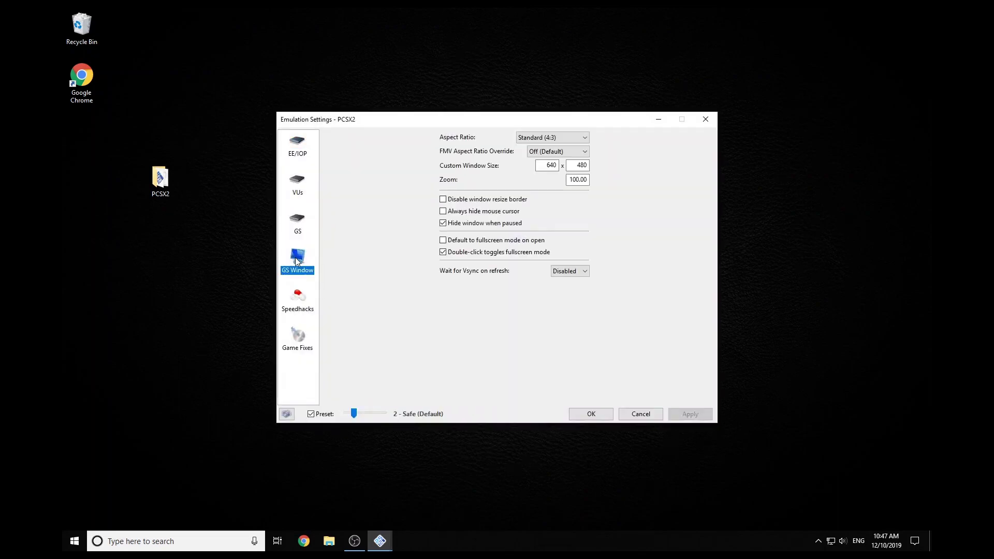
{"action": "left_click", "coordinate": [443, 252]}
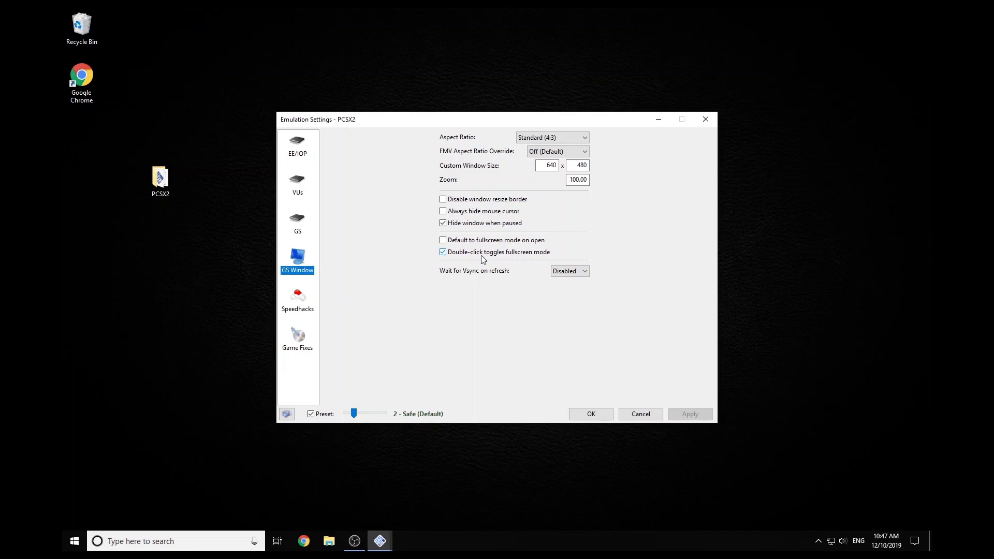
{"action": "left_click", "coordinate": [443, 252]}
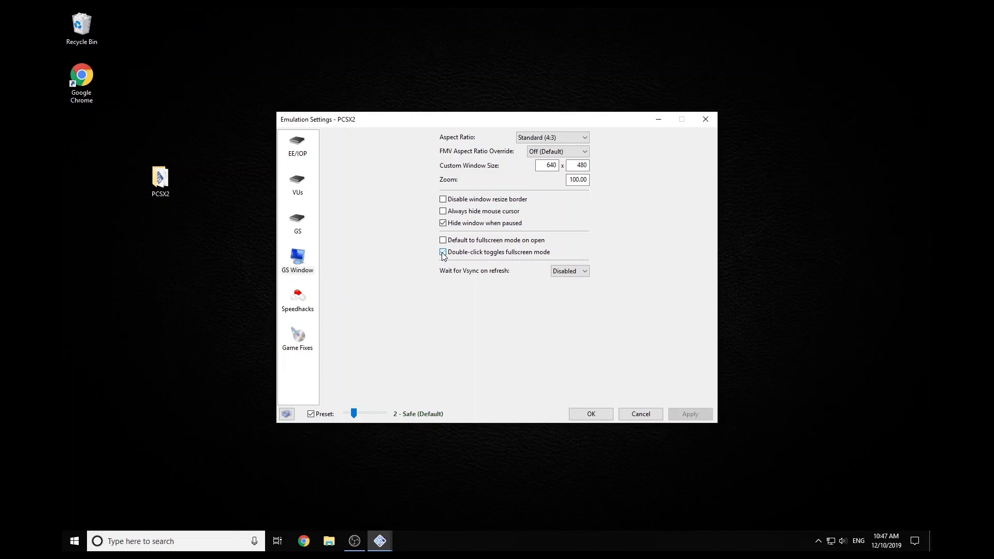
{"action": "left_click", "coordinate": [443, 211]}
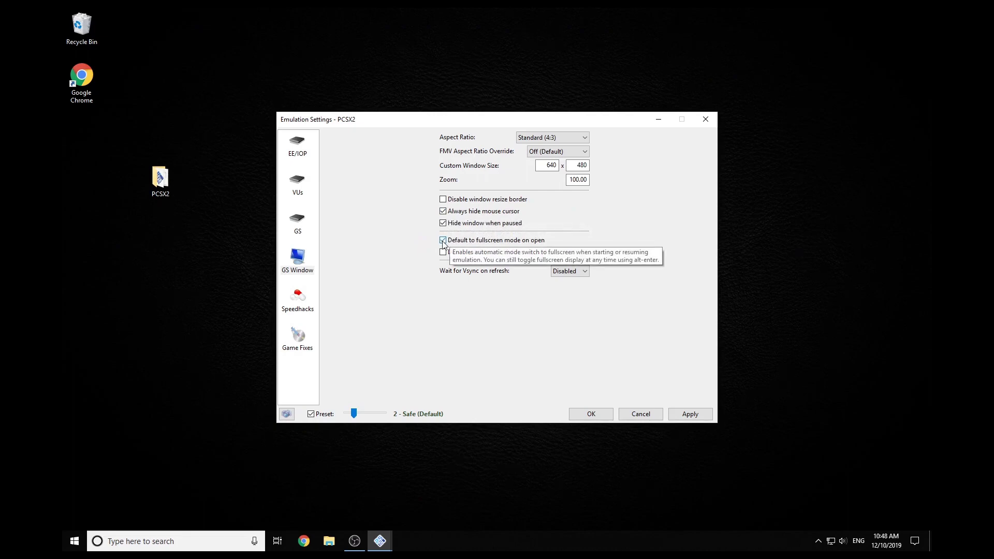
{"action": "left_click", "coordinate": [303, 302]}
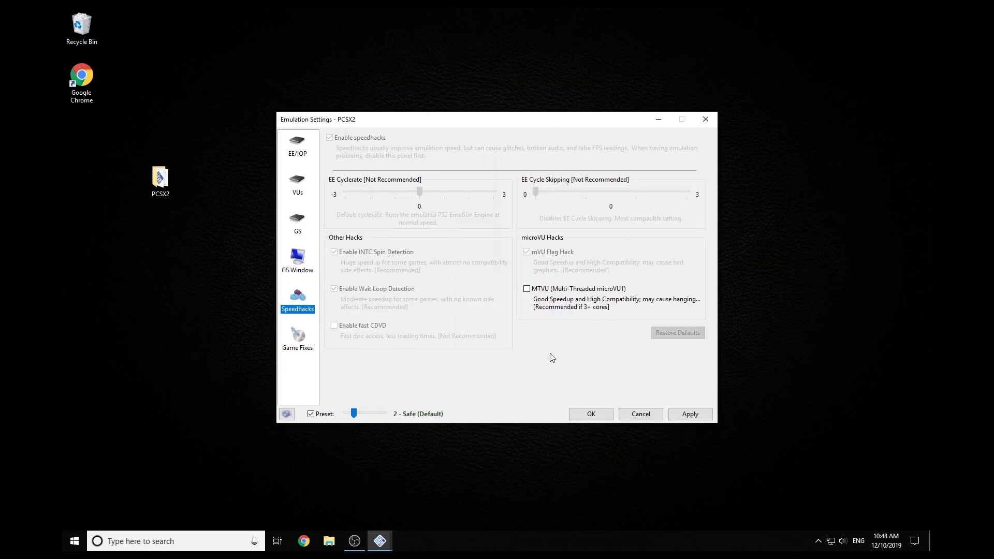
{"action": "left_click", "coordinate": [689, 415]}
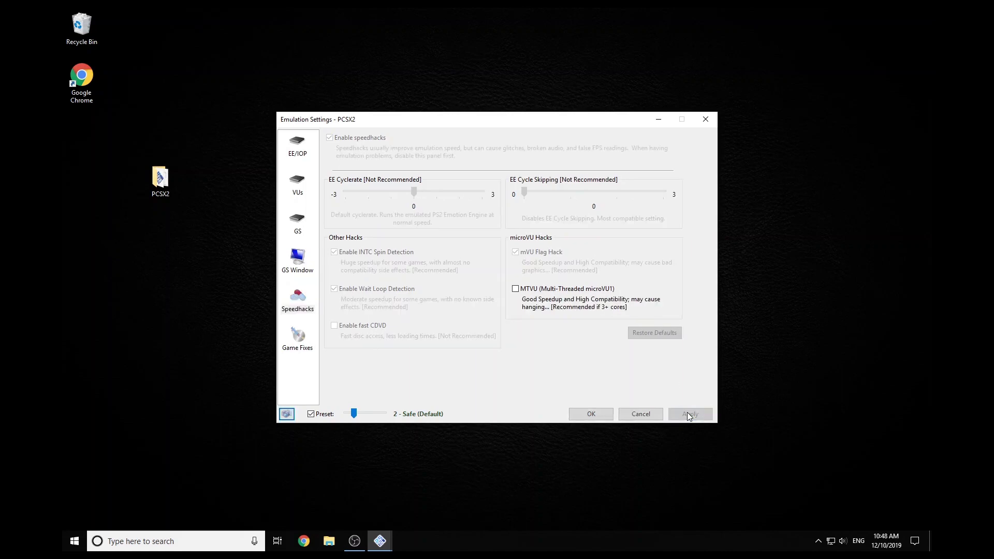
{"action": "left_click", "coordinate": [598, 412]}
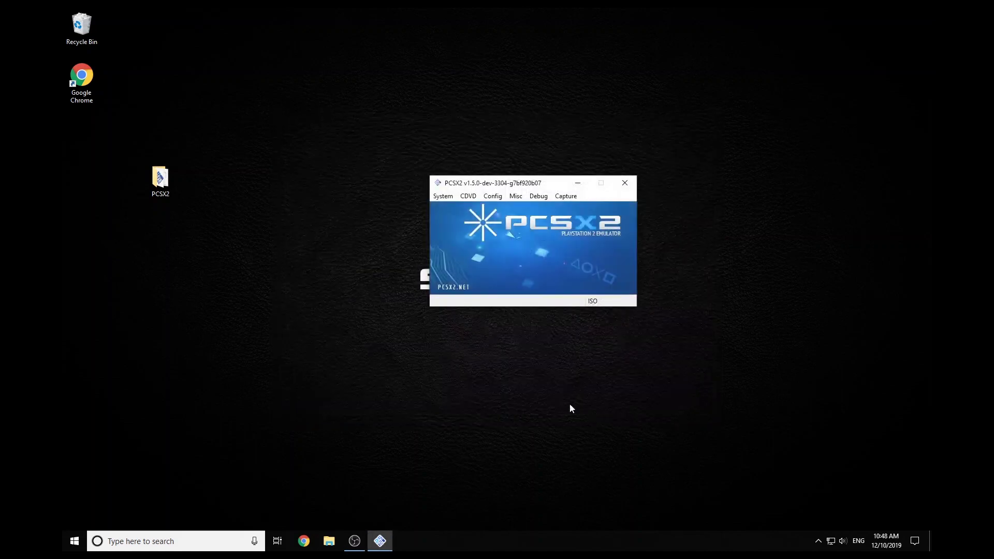
Set the GSdx video plugin's renderer to OpenGL (Hardware) and accept the settings
{"action": "left_click", "coordinate": [494, 196]}
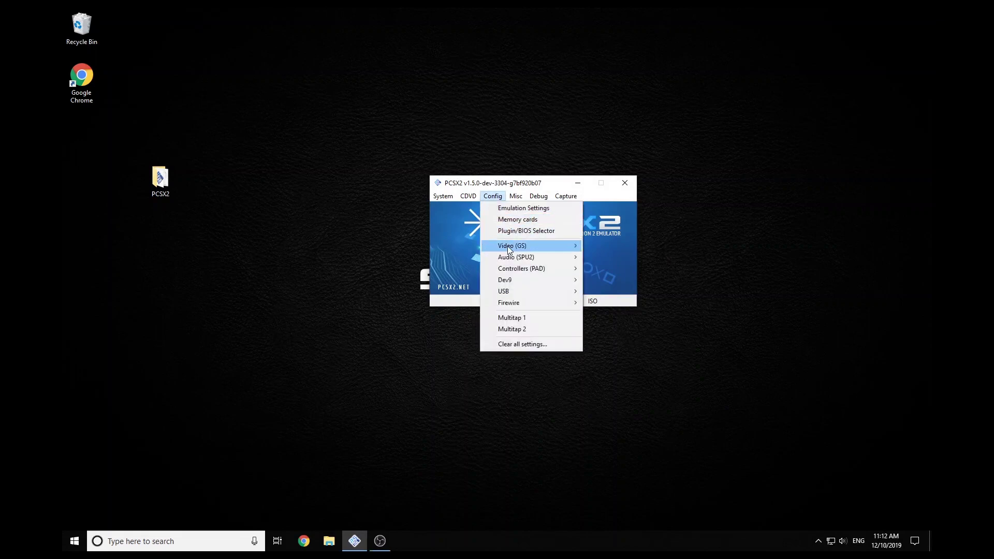
{"action": "mouse_move", "coordinate": [524, 245]}
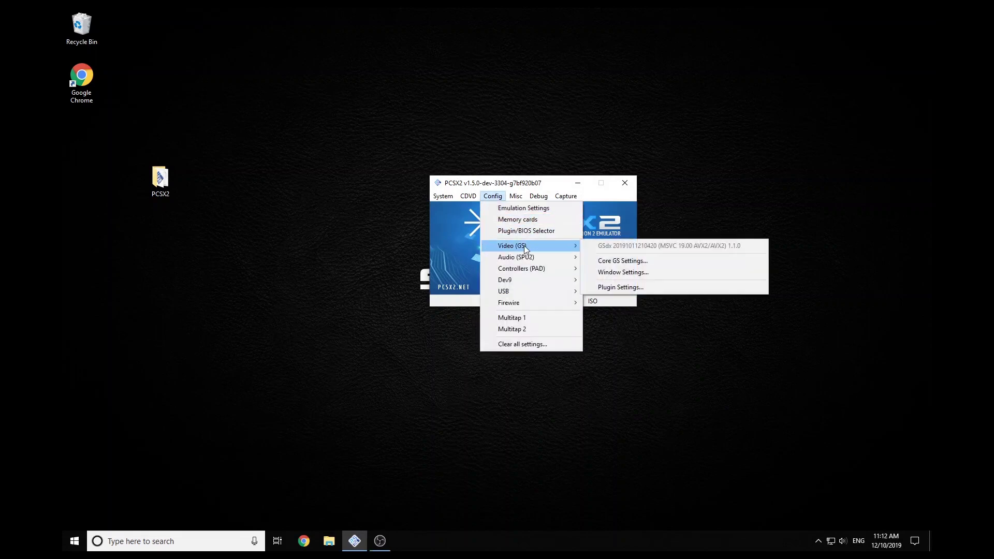
{"action": "left_click", "coordinate": [623, 288]}
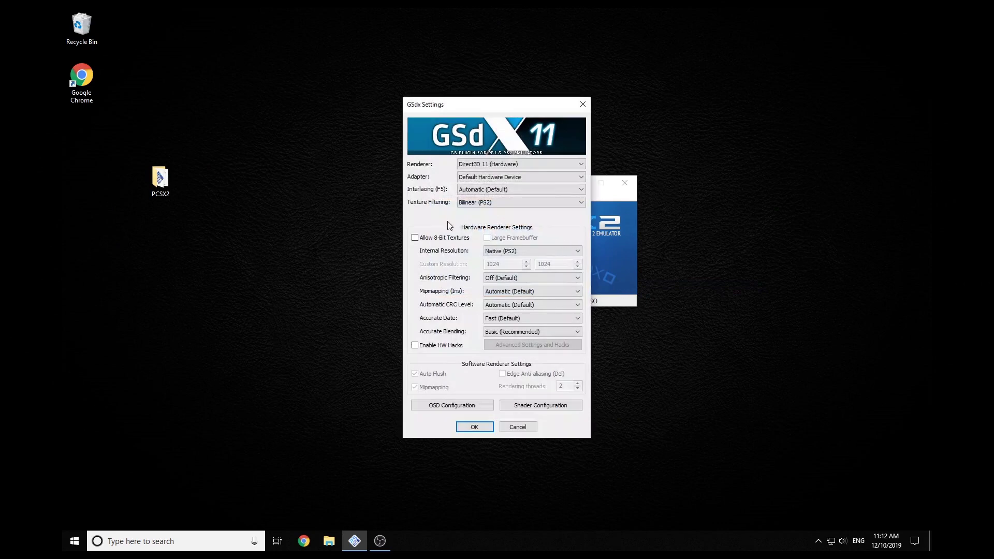
{"action": "left_click", "coordinate": [539, 164]}
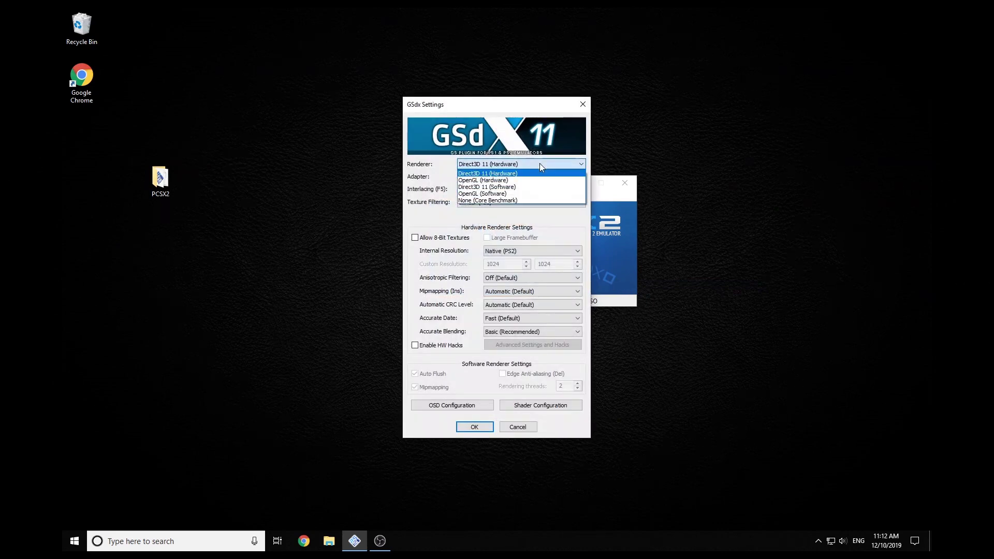
{"action": "left_click", "coordinate": [517, 181]}
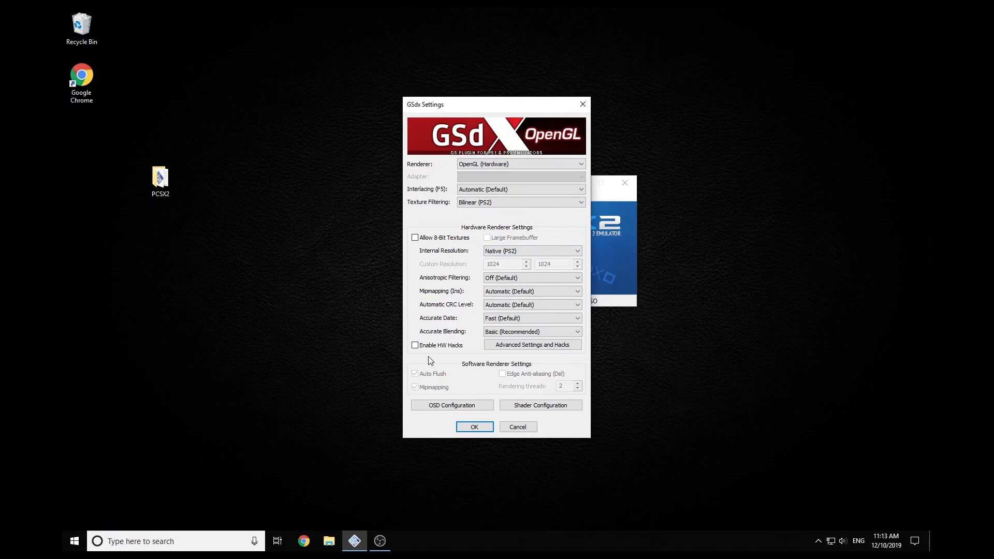
{"action": "left_click", "coordinate": [475, 428]}
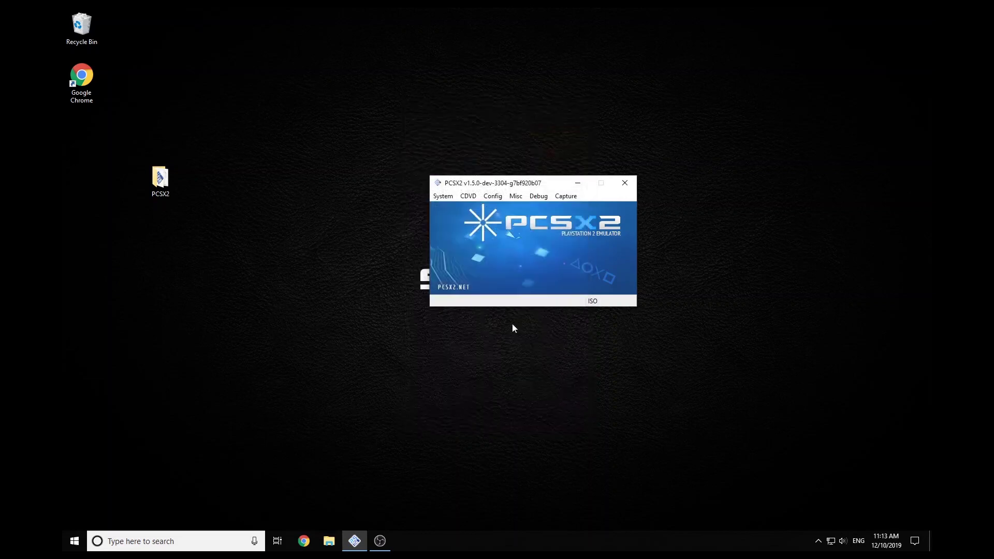
In the nuvee USB plugin settings, assign Guncon 2 as the Port 1 controller
{"action": "left_click", "coordinate": [493, 196]}
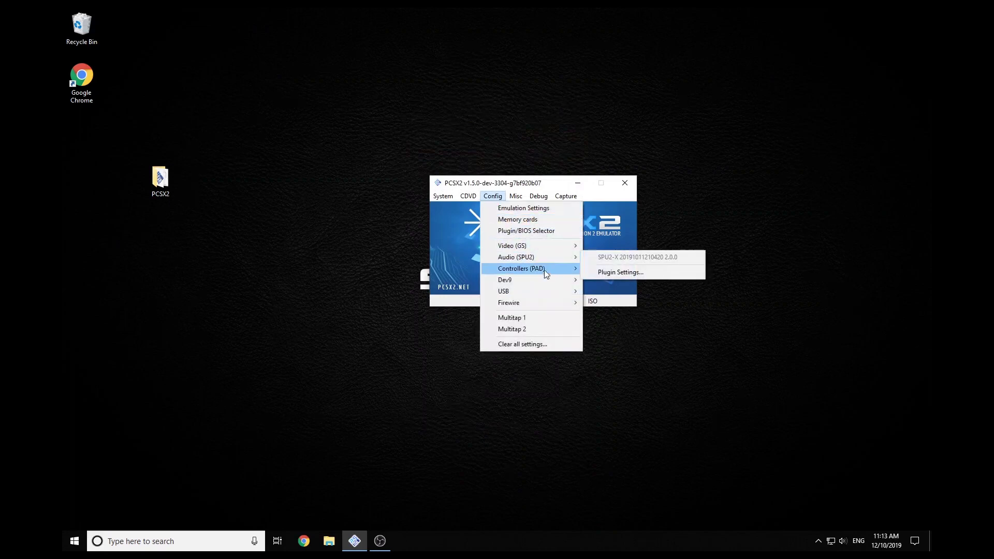
{"action": "mouse_move", "coordinate": [543, 295]}
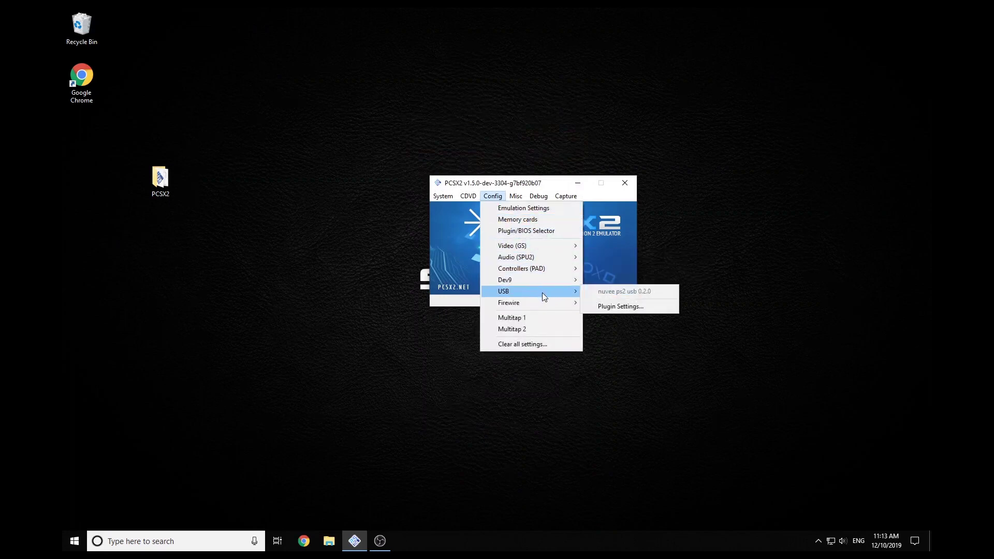
{"action": "left_click", "coordinate": [620, 305]}
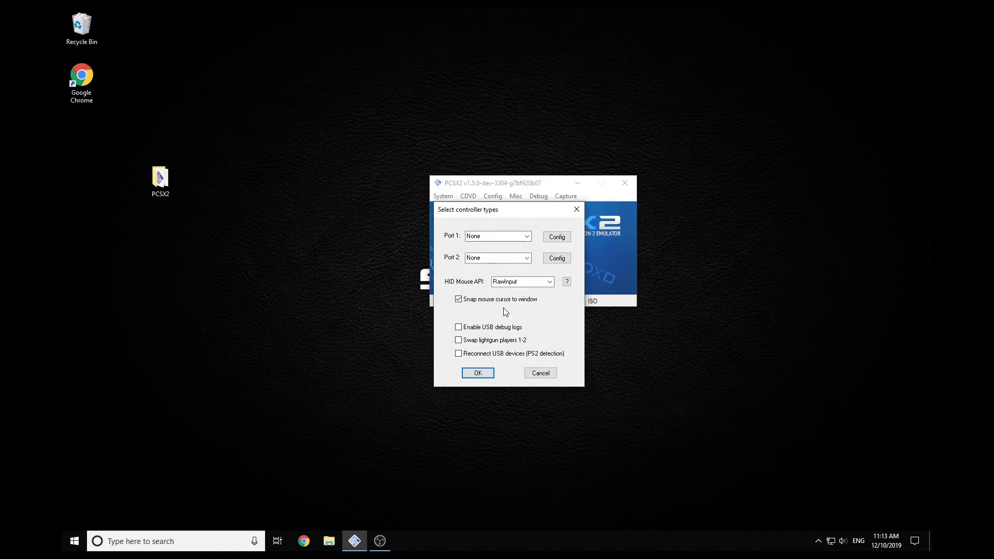
{"action": "left_click", "coordinate": [527, 236]}
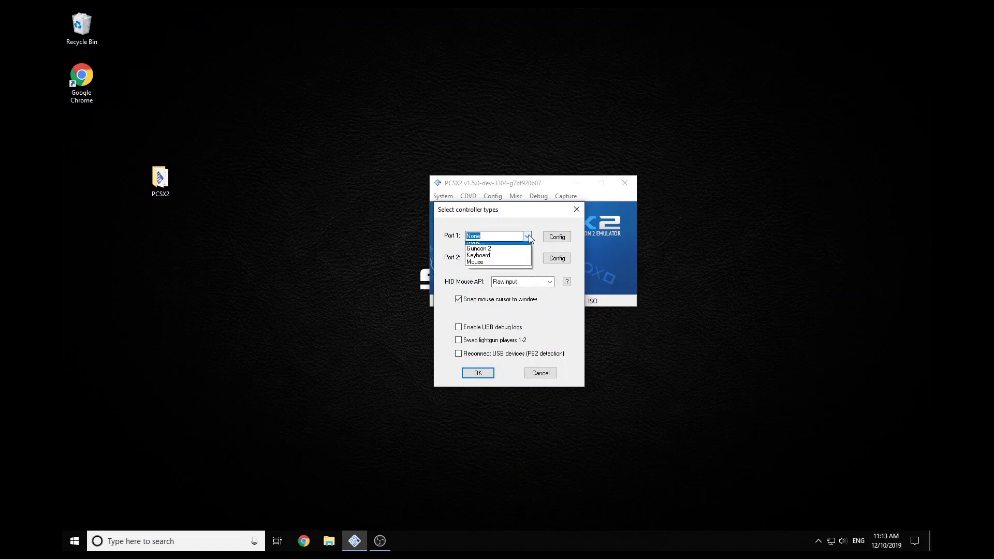
{"action": "left_click", "coordinate": [524, 255]}
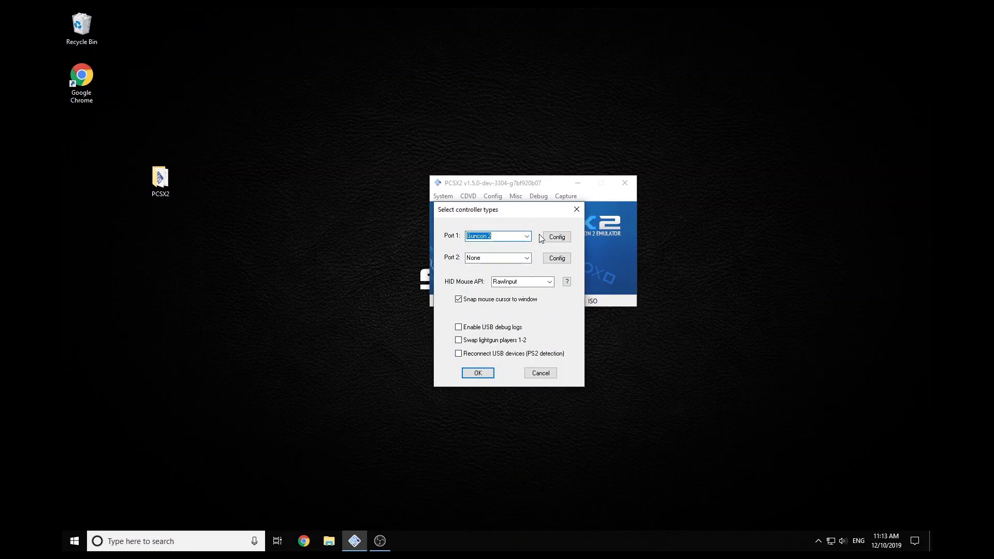
In the Port 1 Guncon configuration, set the alignment to Time Crisis 2 (U) and enable the mouse calibration hack
{"action": "left_click", "coordinate": [559, 237]}
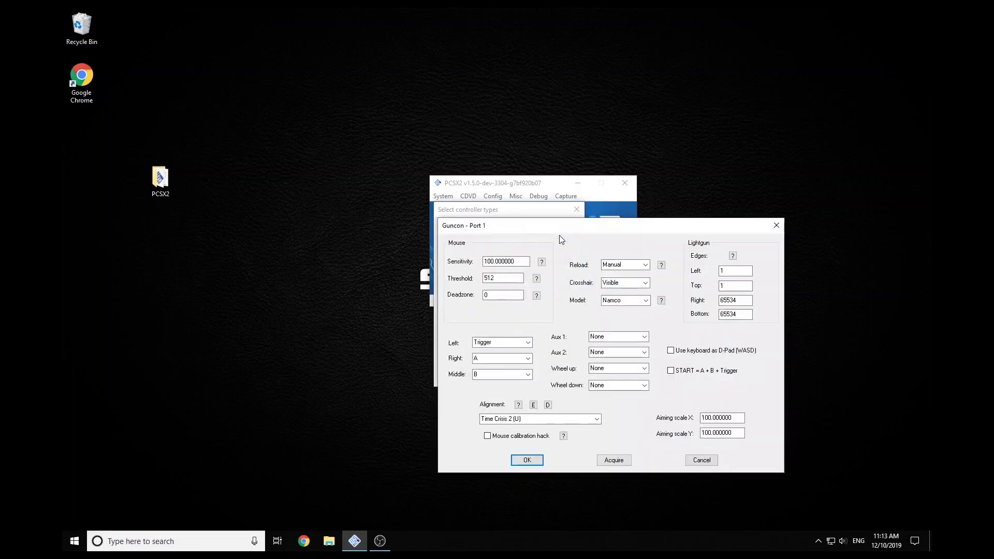
{"action": "left_click_drag", "start_coordinate": [572, 228], "coordinate": [472, 159]}
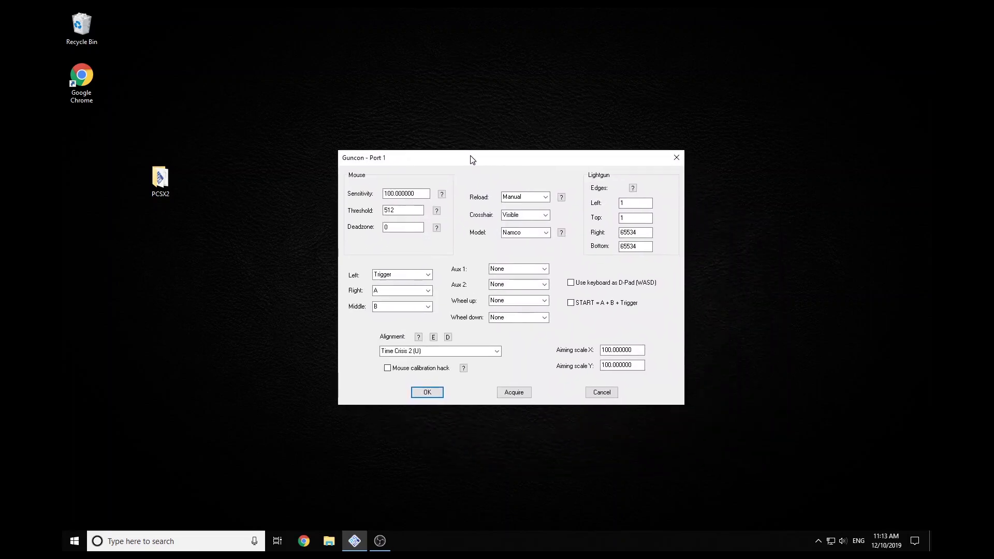
{"action": "left_click", "coordinate": [496, 352]}
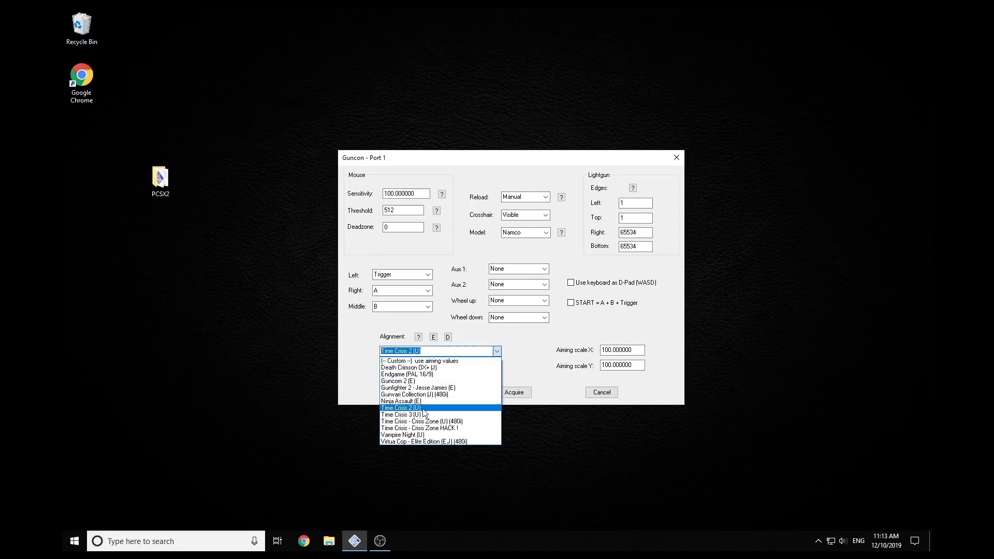
{"action": "left_click", "coordinate": [402, 409]}
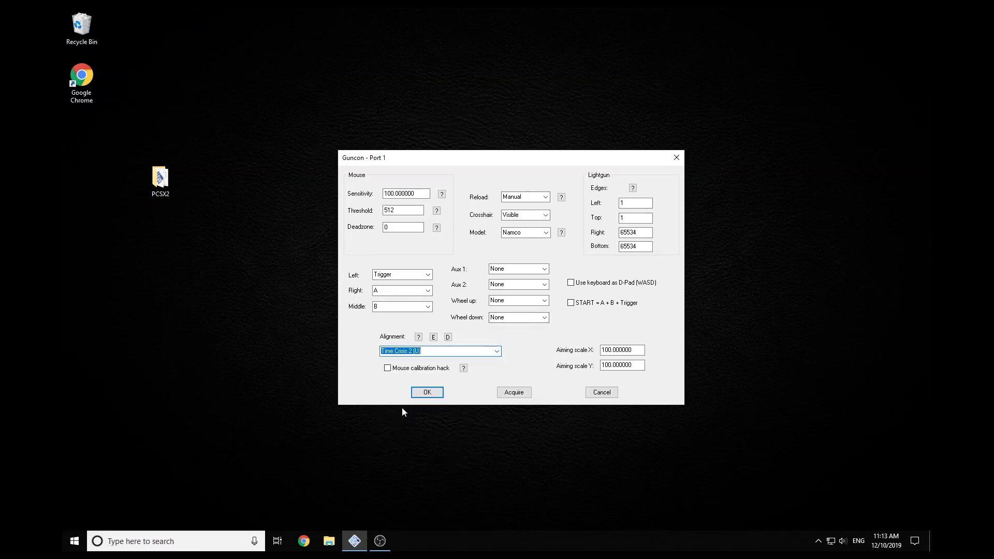
{"action": "left_click", "coordinate": [387, 369]}
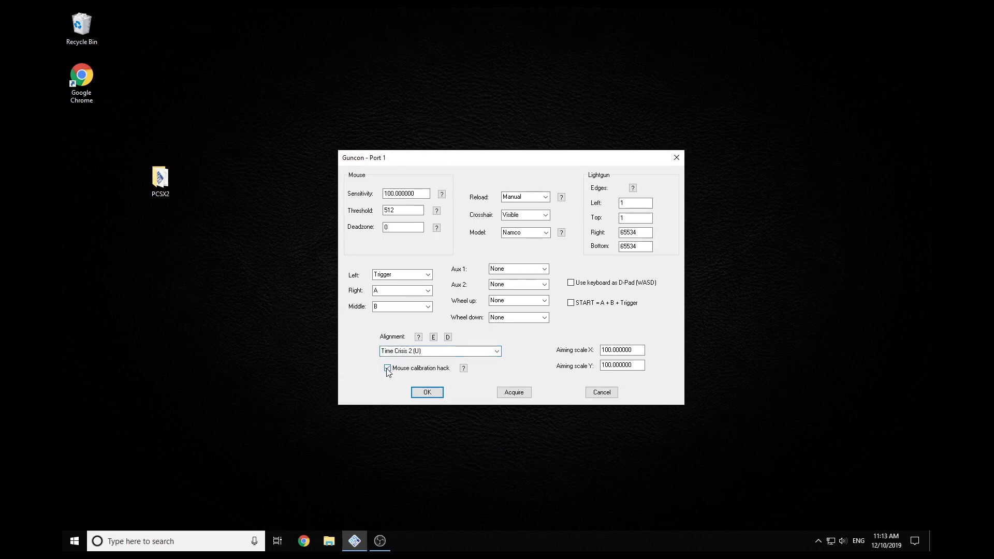
Acquire the player 1 light gun for the Port 1 Guncon and accept its configuration
{"action": "left_click", "coordinate": [521, 392]}
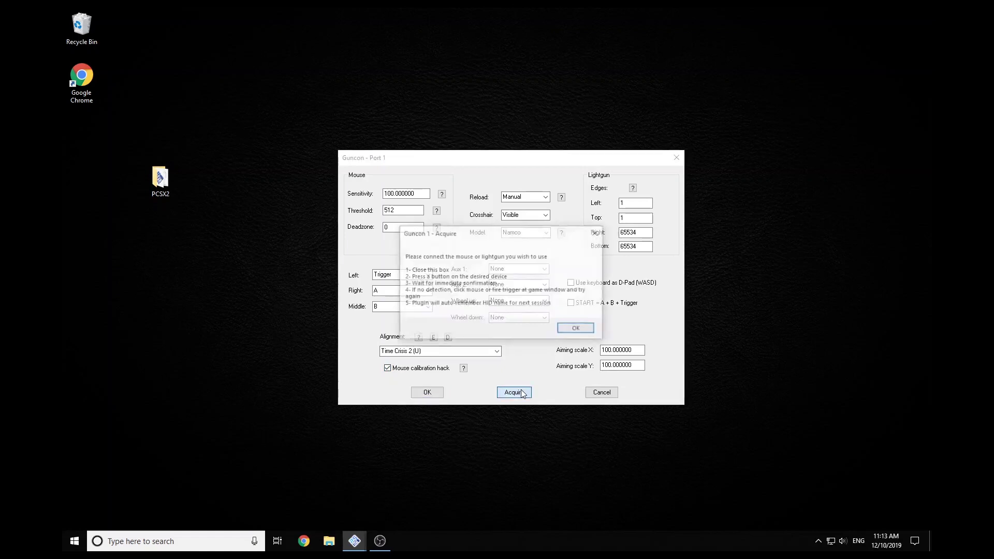
{"action": "left_click", "coordinate": [577, 331]}
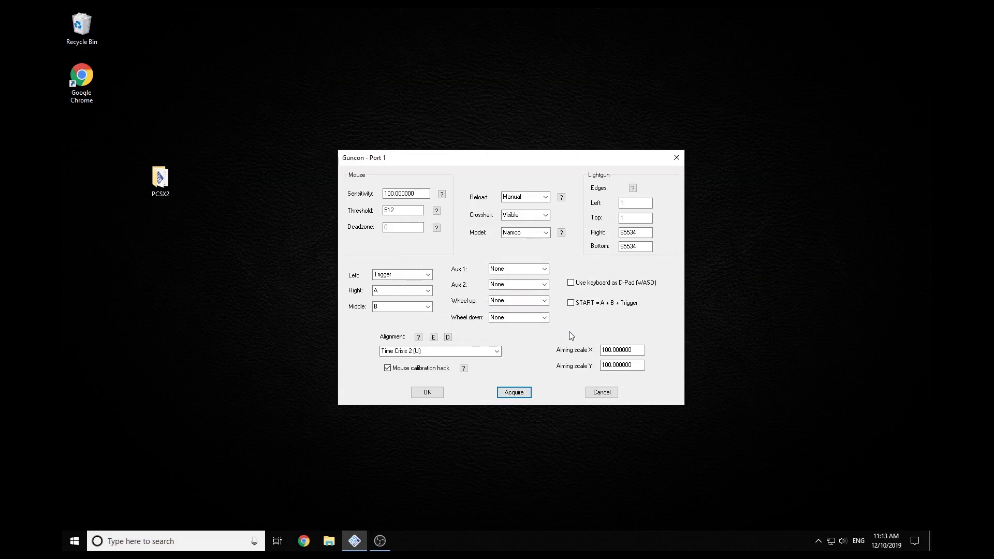
{"action": "left_click", "coordinate": [572, 335]}
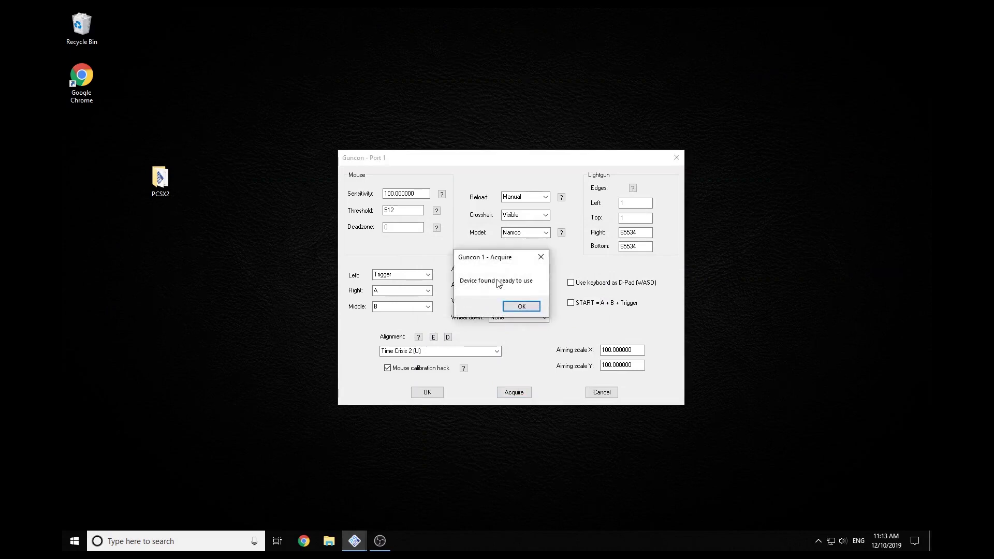
{"action": "left_click", "coordinate": [535, 308]}
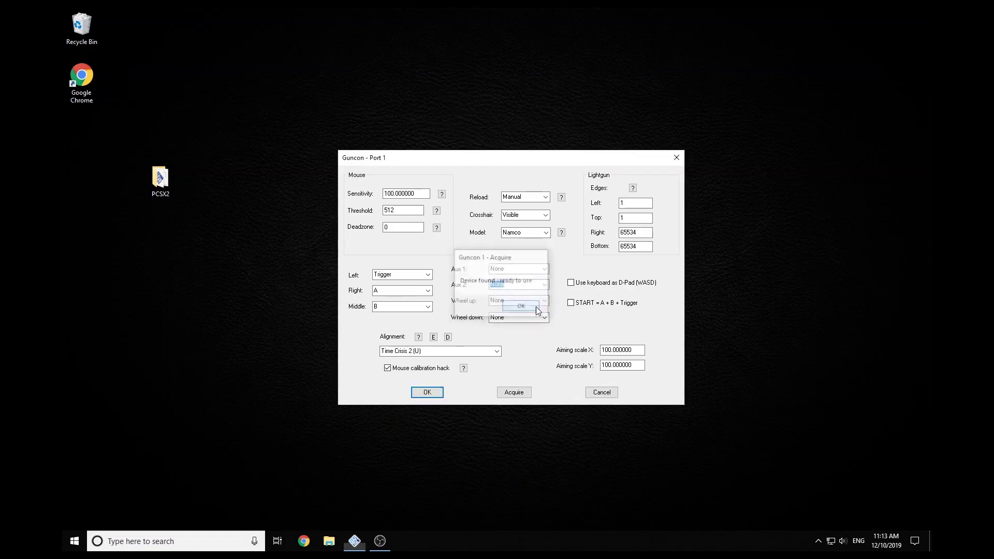
{"action": "left_click", "coordinate": [433, 393]}
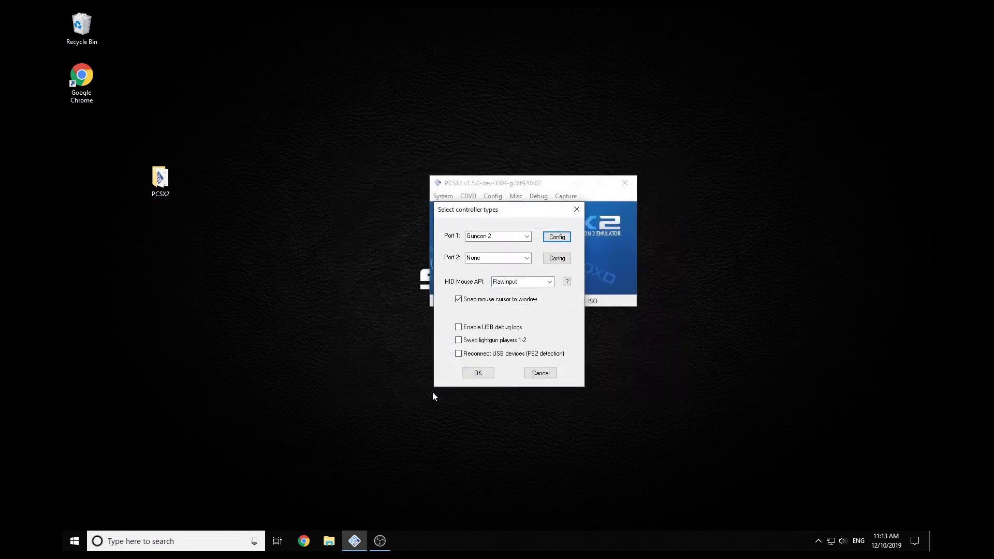
Assign Guncon 2 to Port 2 and configure it with Time Crisis 2 (U) alignment and the mouse calibration hack enabled
{"action": "left_click", "coordinate": [527, 258]}
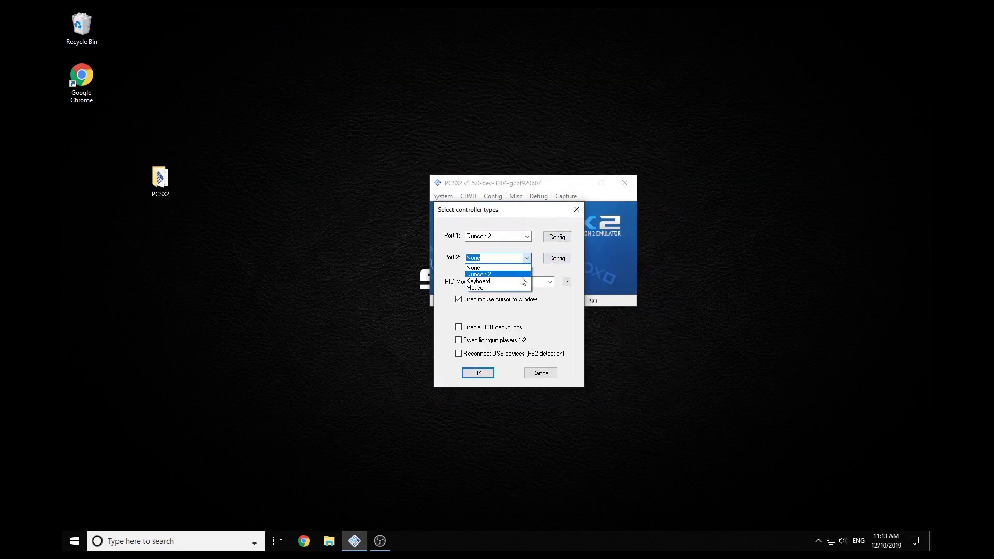
{"action": "left_click", "coordinate": [522, 275]}
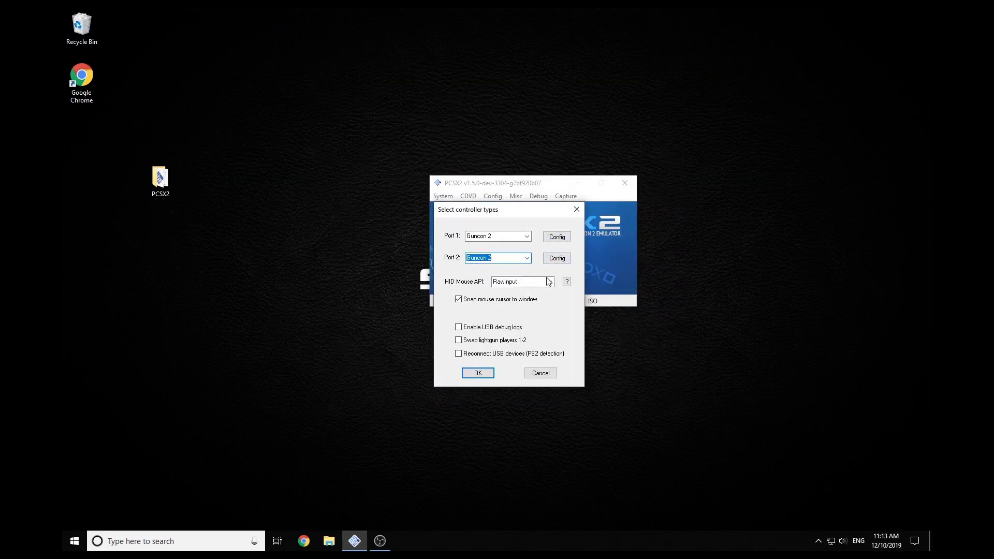
{"action": "left_click", "coordinate": [558, 258]}
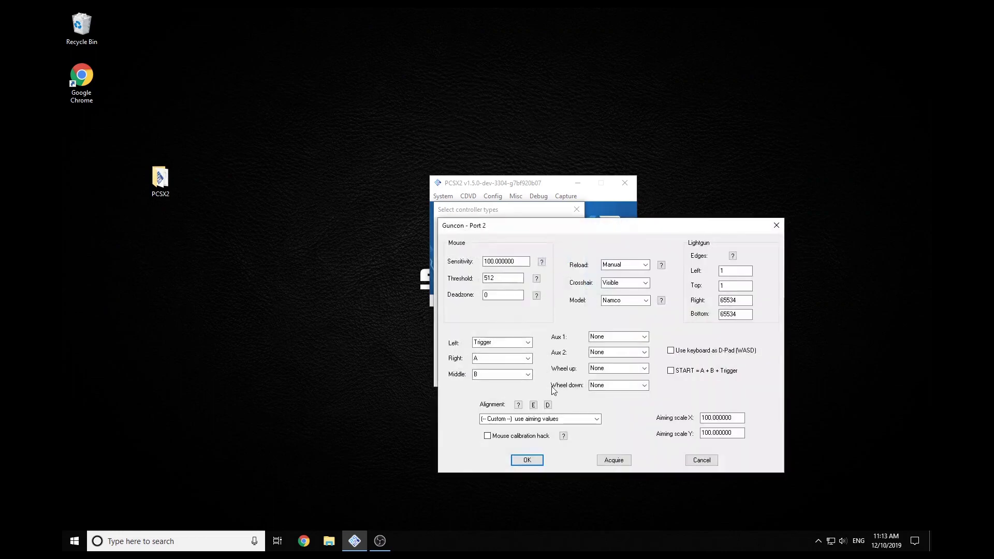
{"action": "left_click", "coordinate": [497, 280]}
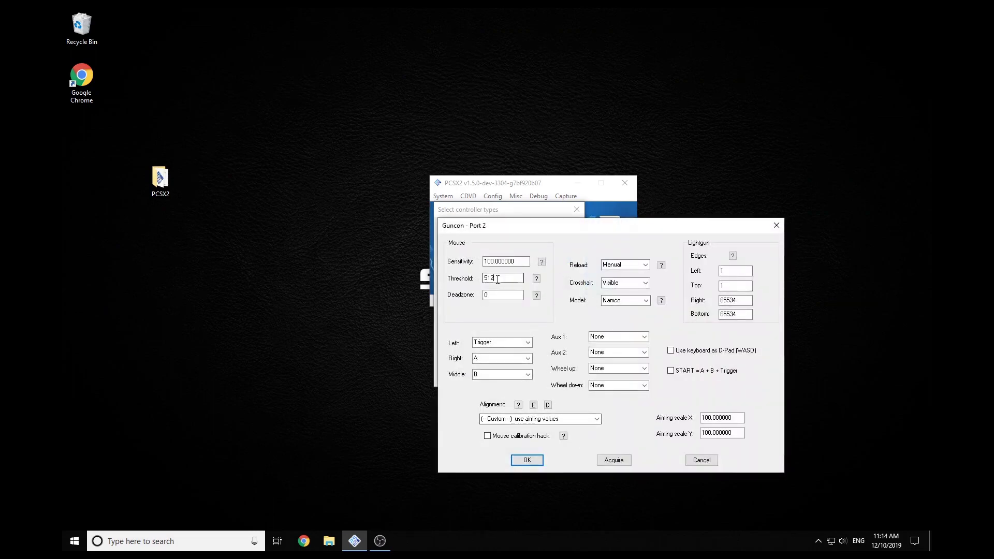
{"action": "left_click", "coordinate": [597, 419]}
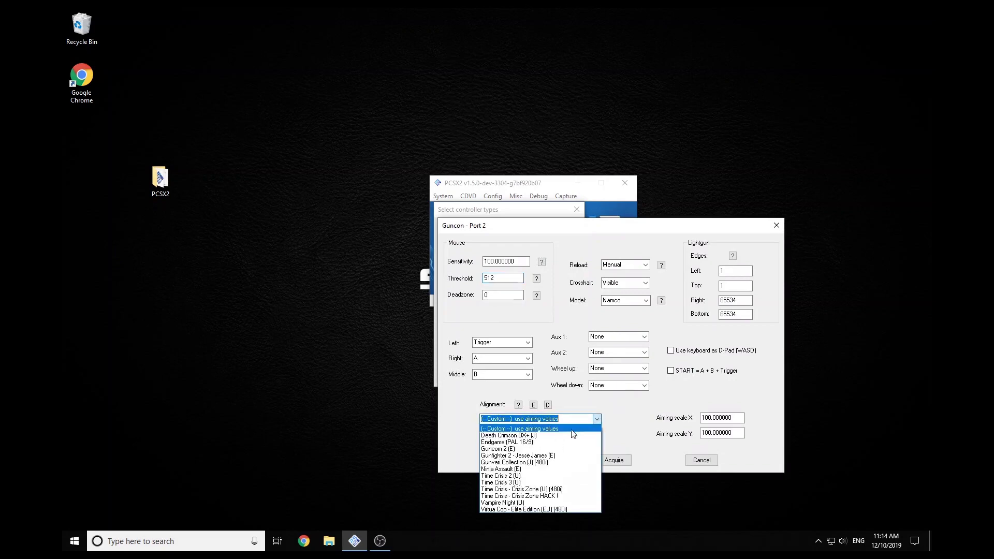
{"action": "left_click", "coordinate": [515, 475]}
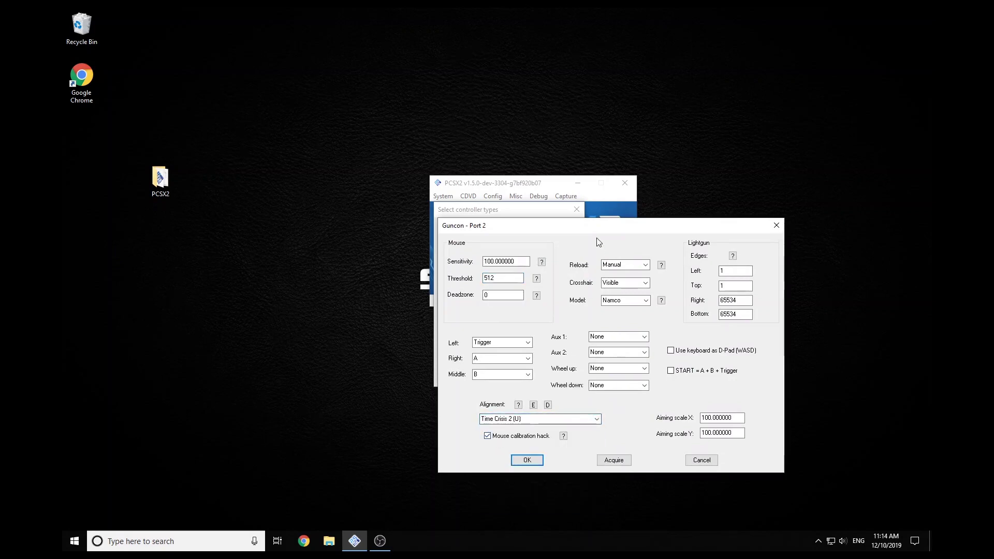
Acquire the player 2 light gun for the Port 2 Guncon, then accept its configuration and the controller types
{"action": "left_click_drag", "start_coordinate": [597, 226], "coordinate": [520, 171]}
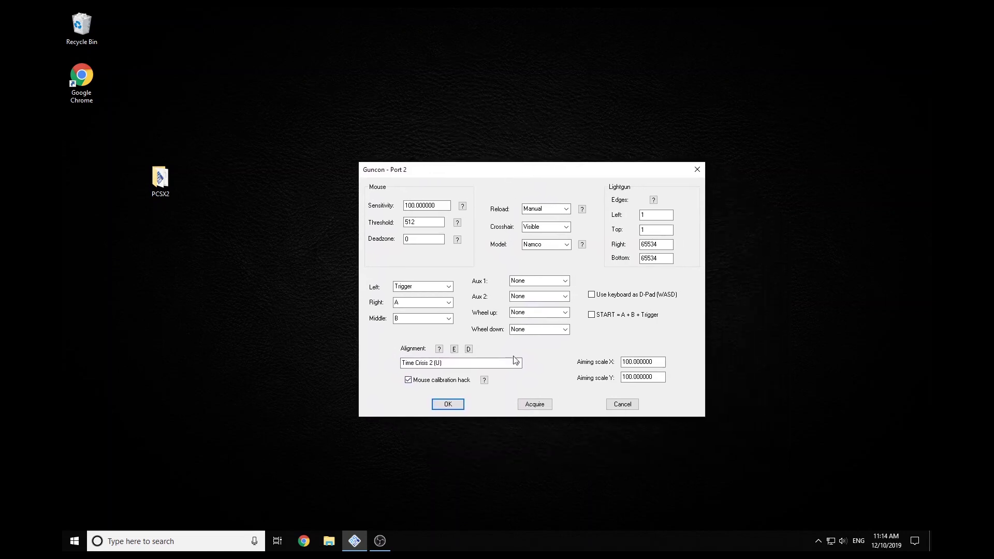
{"action": "left_click", "coordinate": [542, 405]}
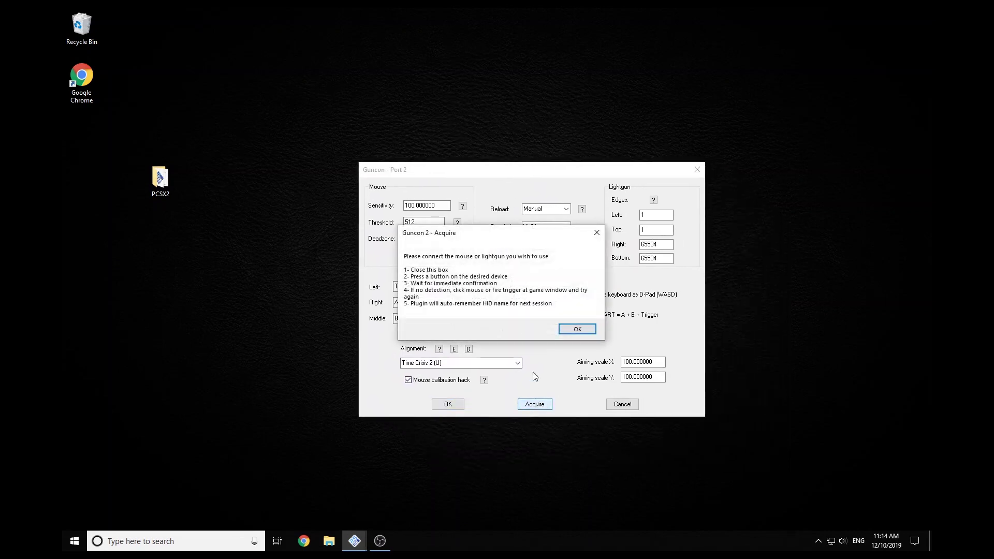
{"action": "left_click", "coordinate": [579, 329]}
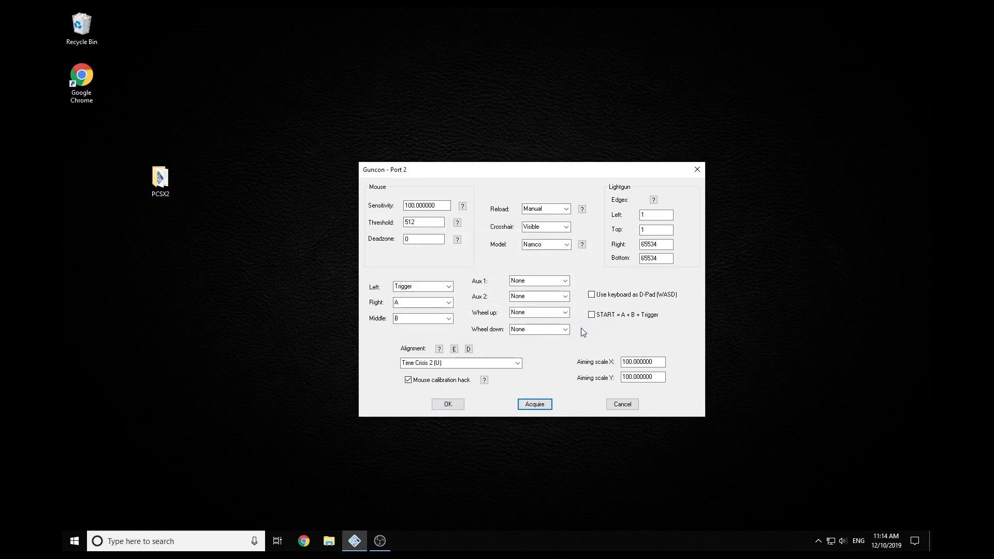
{"action": "key", "text": "Return"}
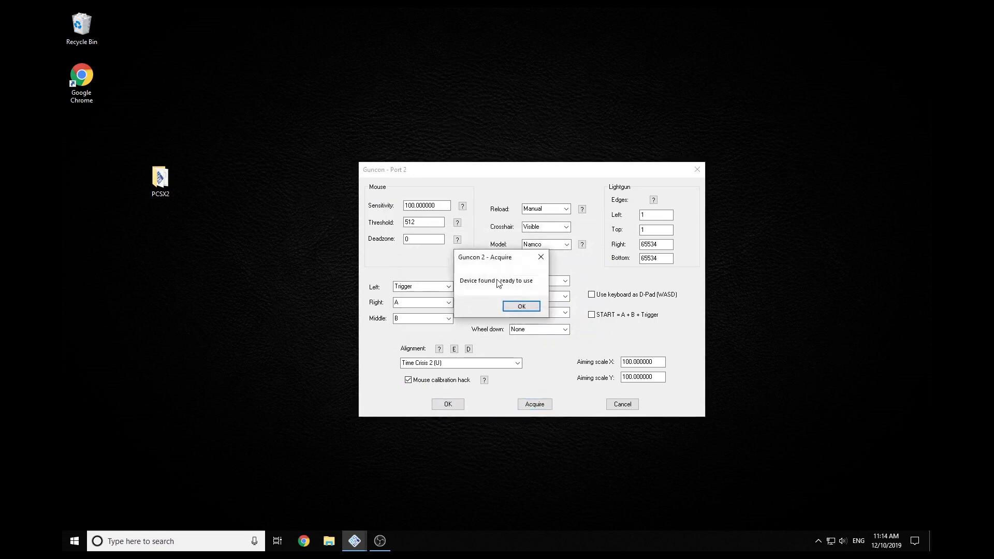
{"action": "left_click", "coordinate": [520, 307]}
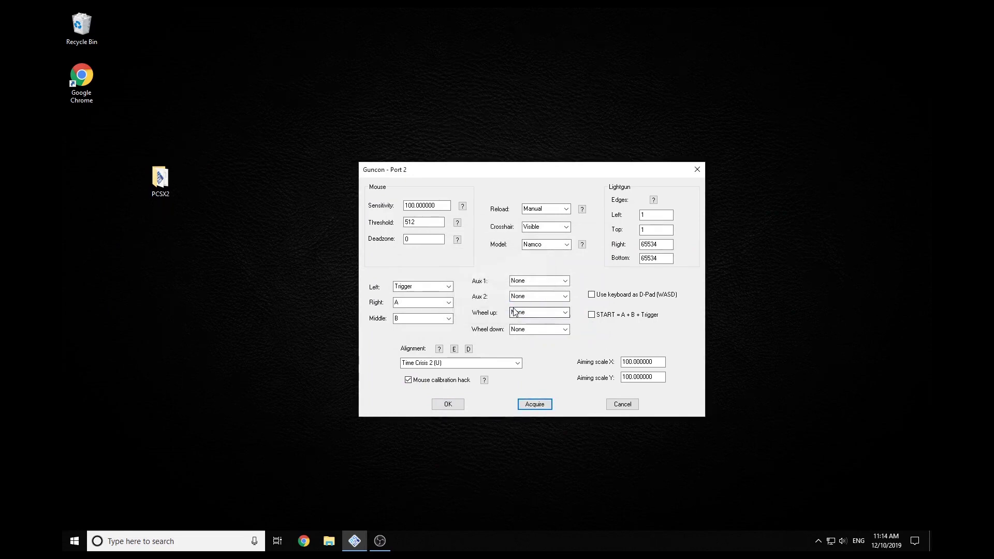
{"action": "left_click", "coordinate": [449, 404]}
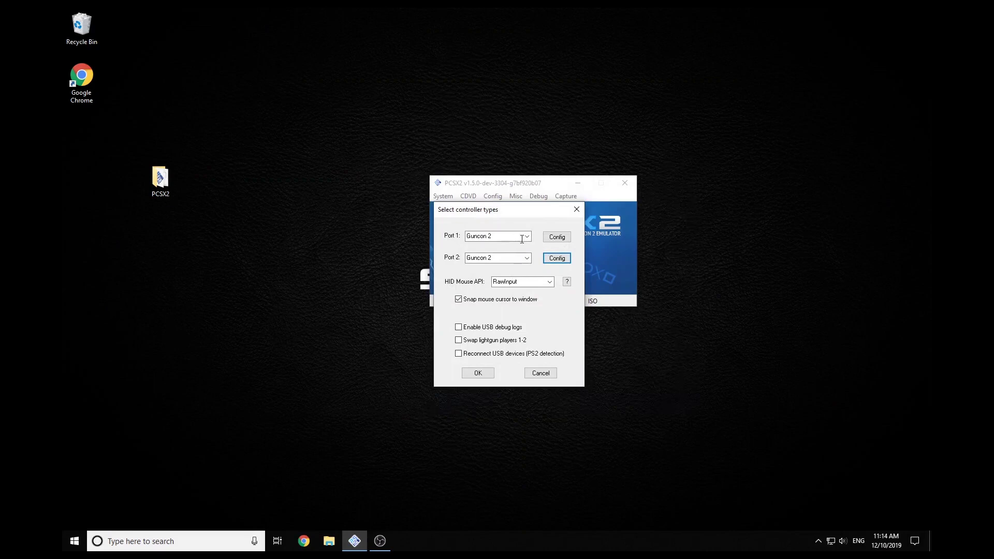
{"action": "left_click", "coordinate": [459, 341]}
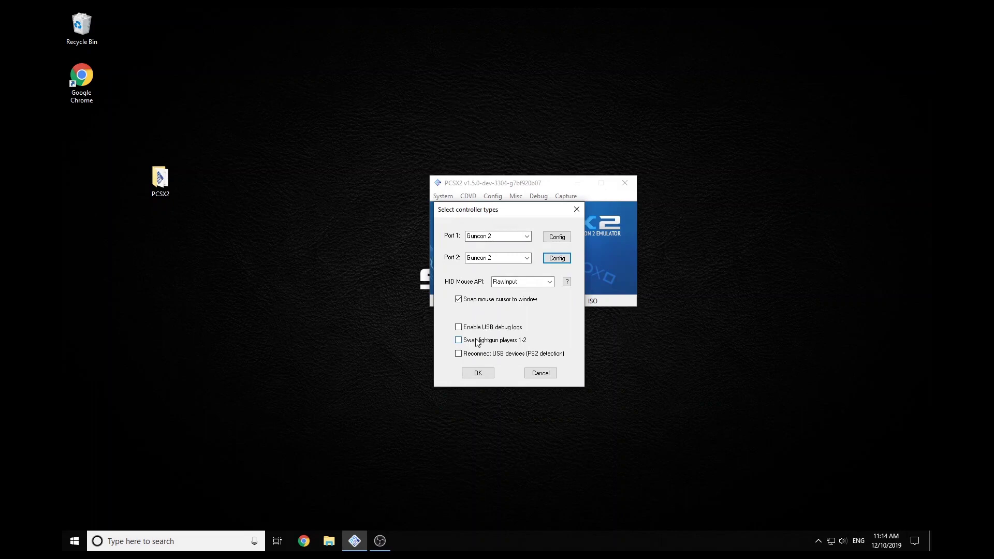
{"action": "left_click", "coordinate": [480, 373]}
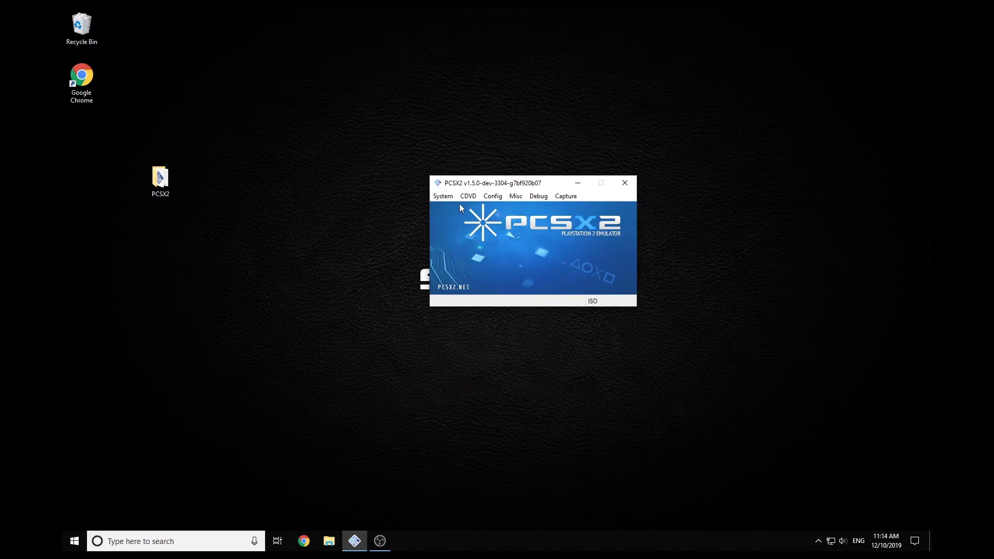
Boot the game and calibrate the 1P Guncon 2 by shooting the center crosshair, then end the 1P calibration
{"action": "left_click", "coordinate": [443, 196]}
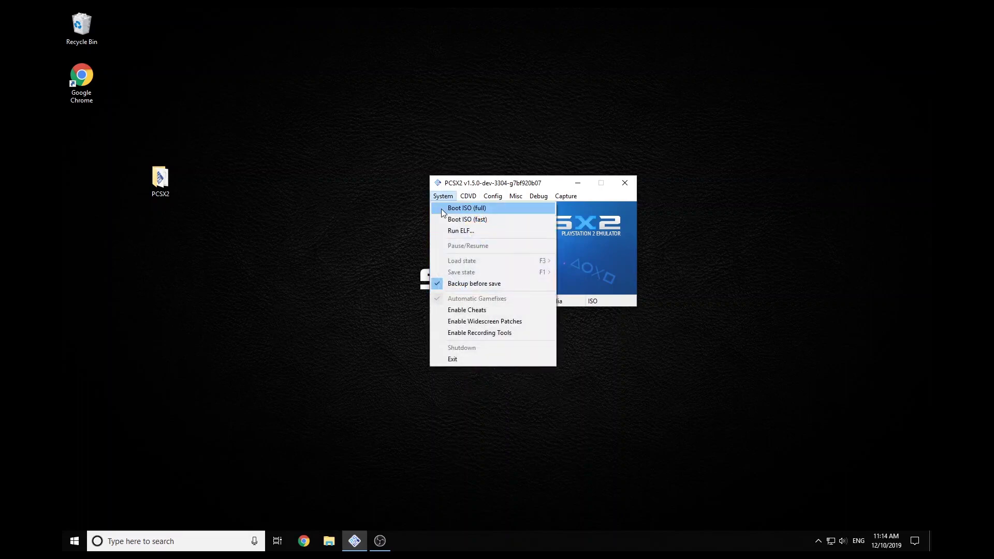
{"action": "mouse_move", "coordinate": [468, 196]}
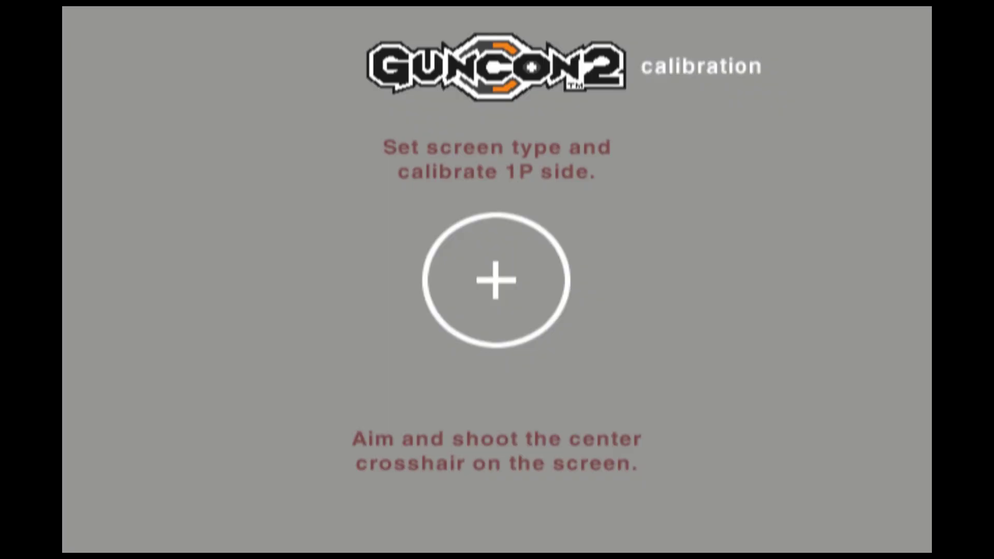
{"action": "left_click", "coordinate": [495, 279]}
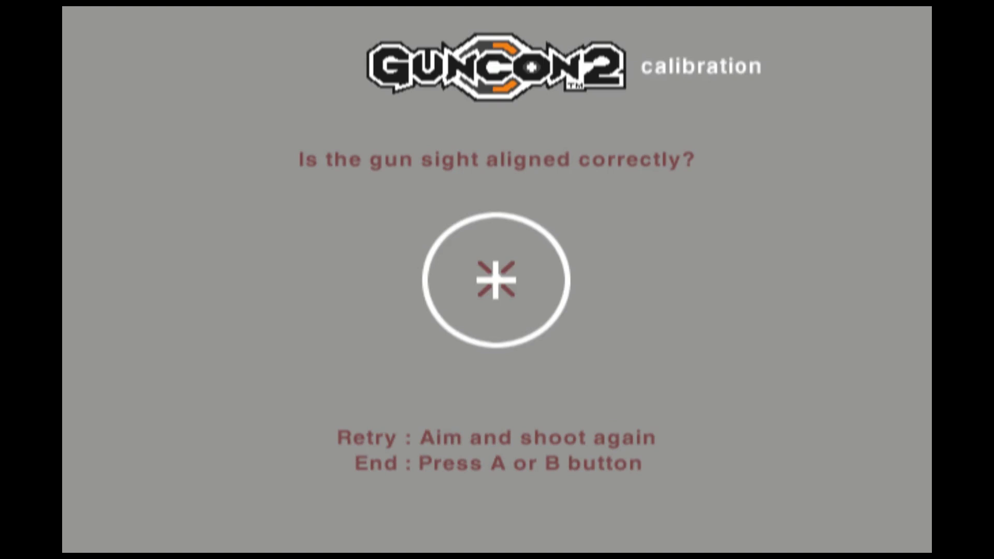
{"action": "left_click", "coordinate": [197, 109]}
{"action": "right_click", "coordinate": [321, 171]}
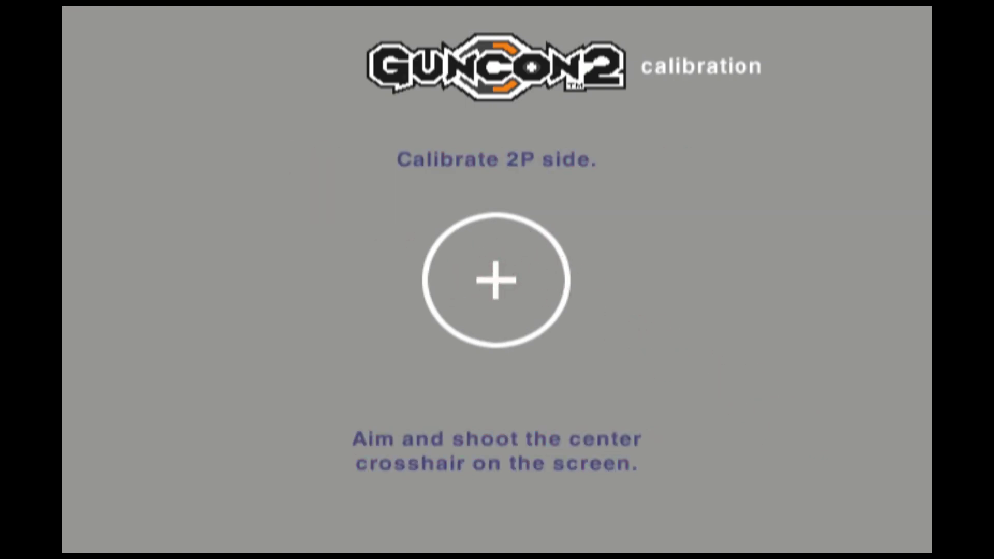
Shoot the center crosshair to calibrate the 2P side
{"action": "left_click", "coordinate": [496, 280]}
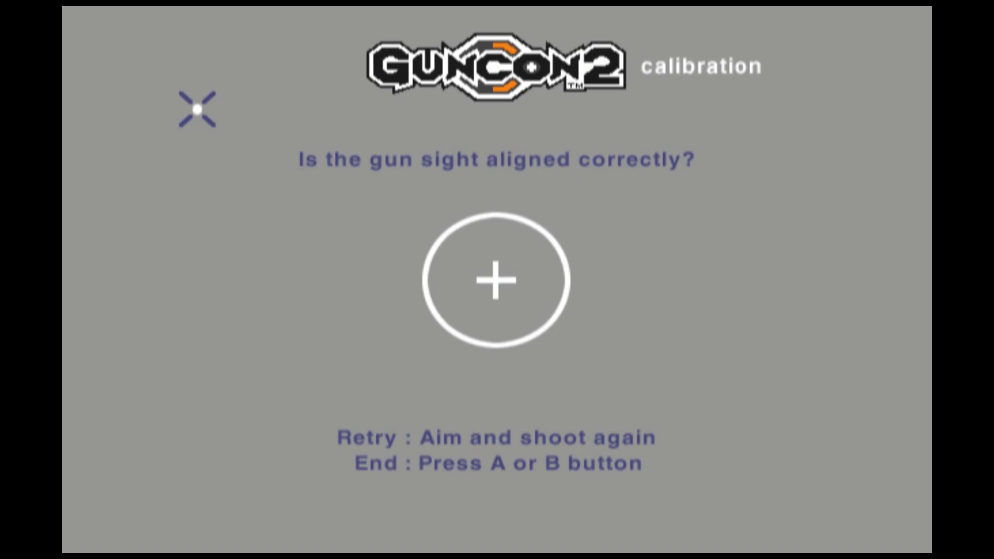